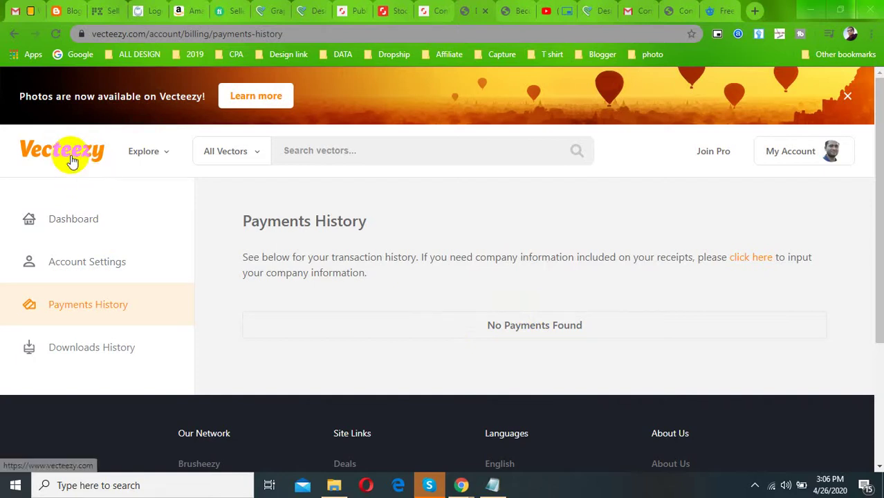
{"action": "scroll", "coordinate": [429, 297], "scroll_direction": "down", "scroll_amount": 1}
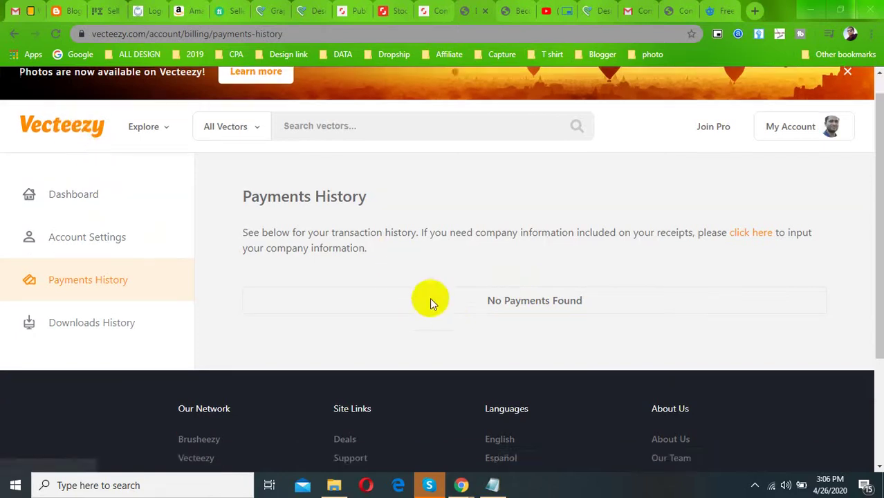
{"action": "scroll", "coordinate": [195, 287], "scroll_direction": "up", "scroll_amount": 1}
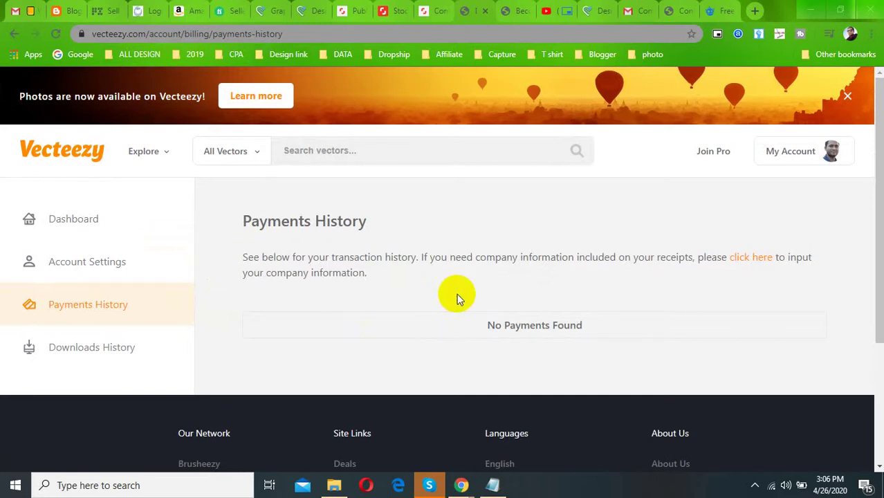
{"action": "scroll", "coordinate": [415, 311], "scroll_direction": "down", "scroll_amount": 3}
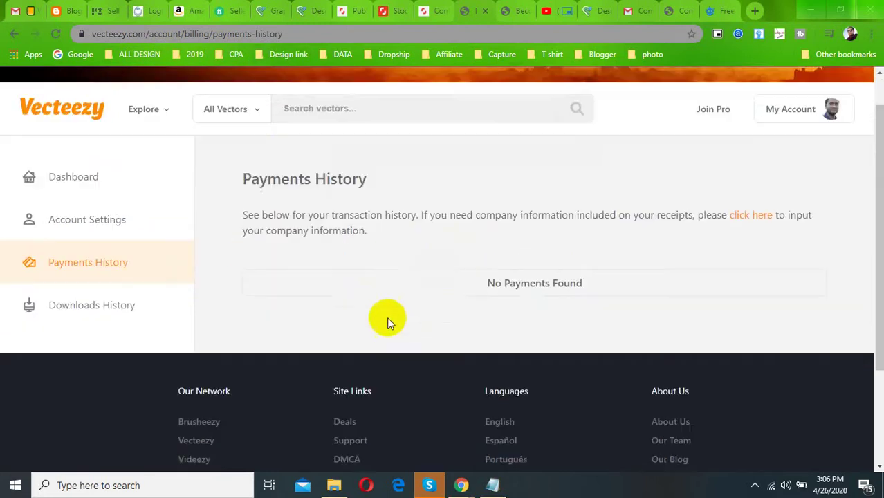
{"action": "scroll", "coordinate": [344, 338], "scroll_direction": "up", "scroll_amount": 3}
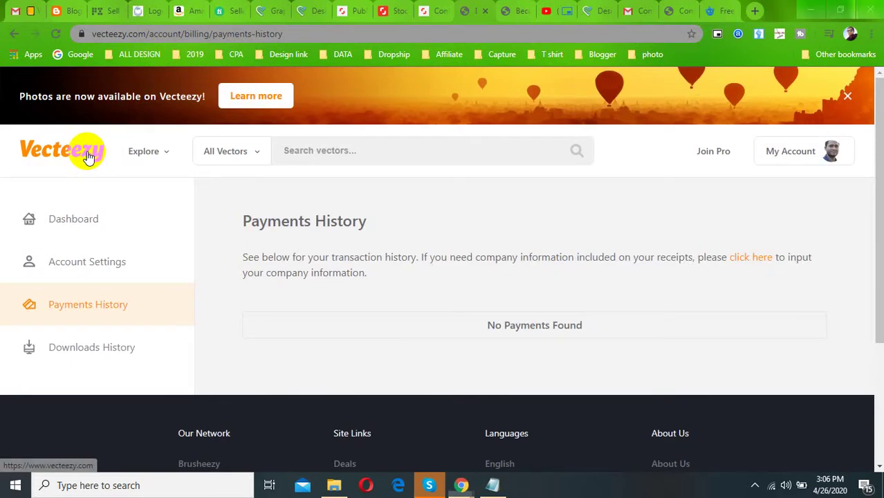
Step: Open the Vecteezy home page and go to the Backgrounds category of the vectors
{"action": "left_click", "coordinate": [488, 6]}
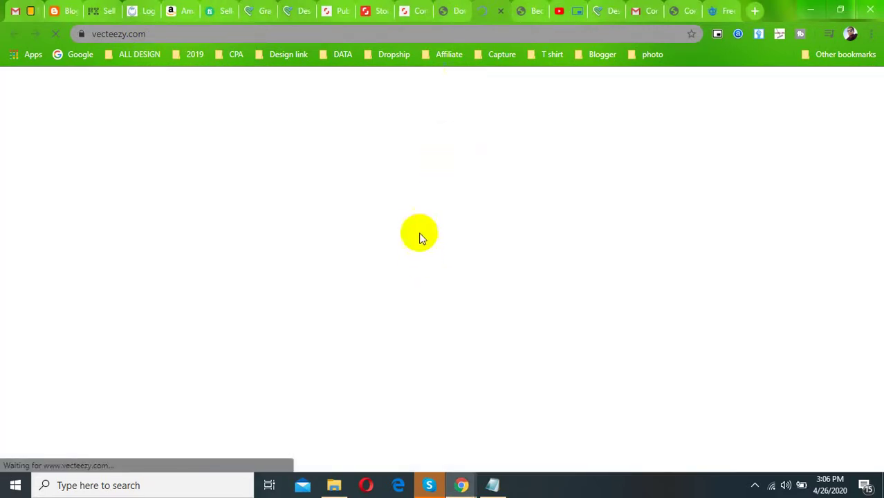
{"action": "scroll", "coordinate": [439, 339], "scroll_direction": "down", "scroll_amount": 5}
{"action": "scroll", "coordinate": [209, 277], "scroll_direction": "up", "scroll_amount": 5}
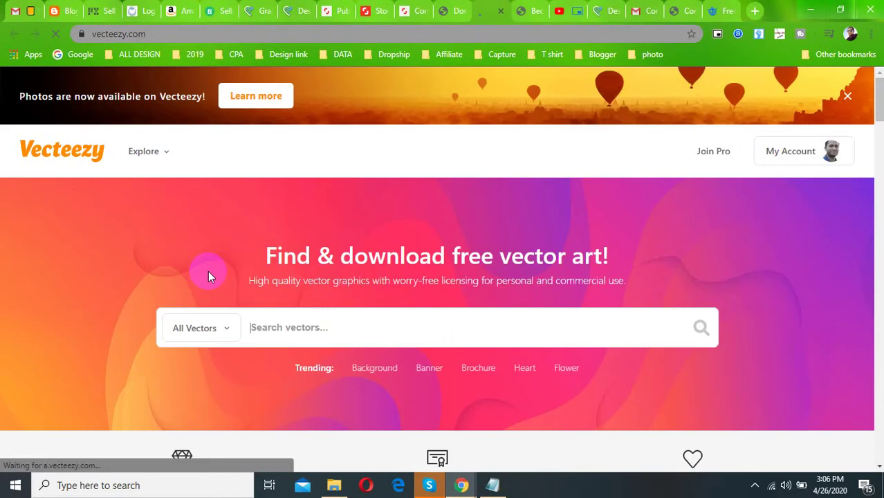
{"action": "left_click", "coordinate": [147, 152]}
{"action": "left_click", "coordinate": [185, 223]}
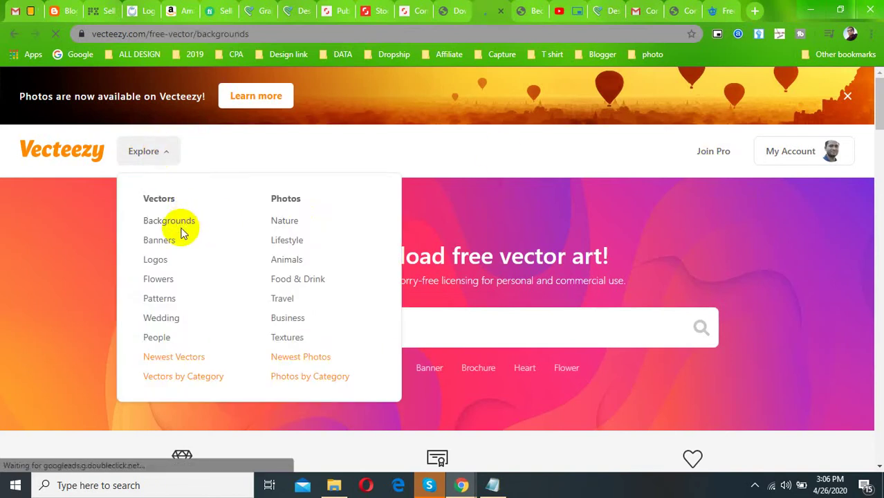
Step: Browse the background vector results to see what kinds of artwork contributors offer
{"action": "scroll", "coordinate": [290, 341], "scroll_direction": "down", "scroll_amount": 5}
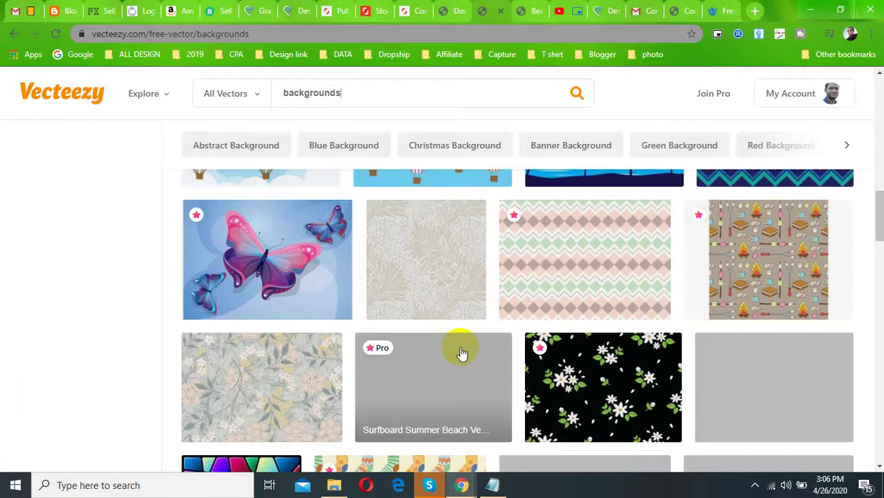
{"action": "scroll", "coordinate": [569, 367], "scroll_direction": "down", "scroll_amount": 10}
{"action": "scroll", "coordinate": [443, 372], "scroll_direction": "down", "scroll_amount": 5}
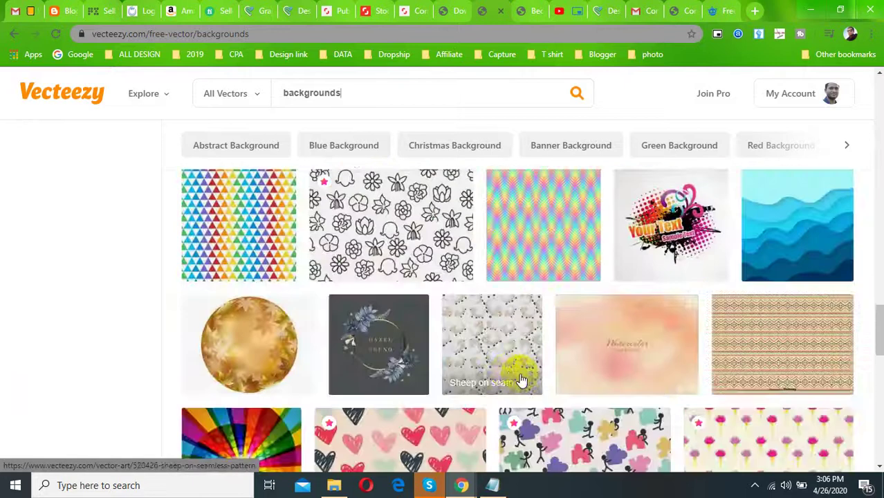
{"action": "scroll", "coordinate": [485, 364], "scroll_direction": "up", "scroll_amount": 4}
{"action": "scroll", "coordinate": [403, 363], "scroll_direction": "up", "scroll_amount": 2}
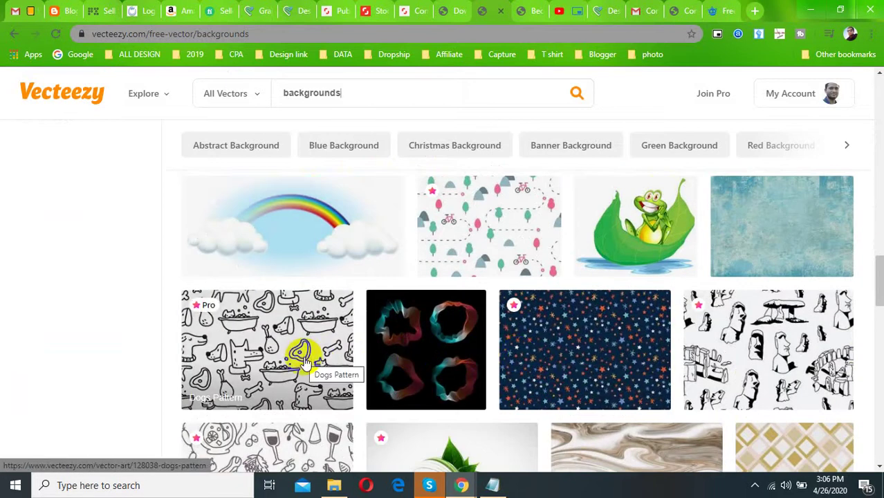
{"action": "scroll", "coordinate": [304, 364], "scroll_direction": "up", "scroll_amount": 15}
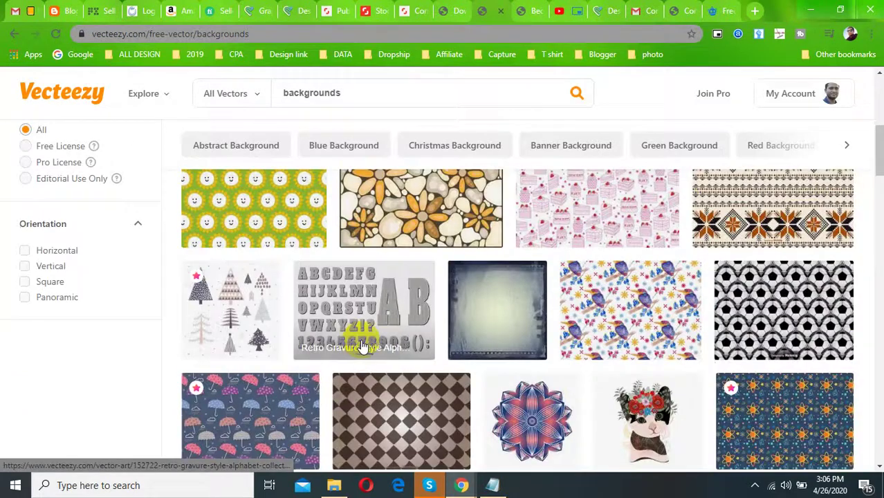
{"action": "scroll", "coordinate": [363, 346], "scroll_direction": "up", "scroll_amount": 10}
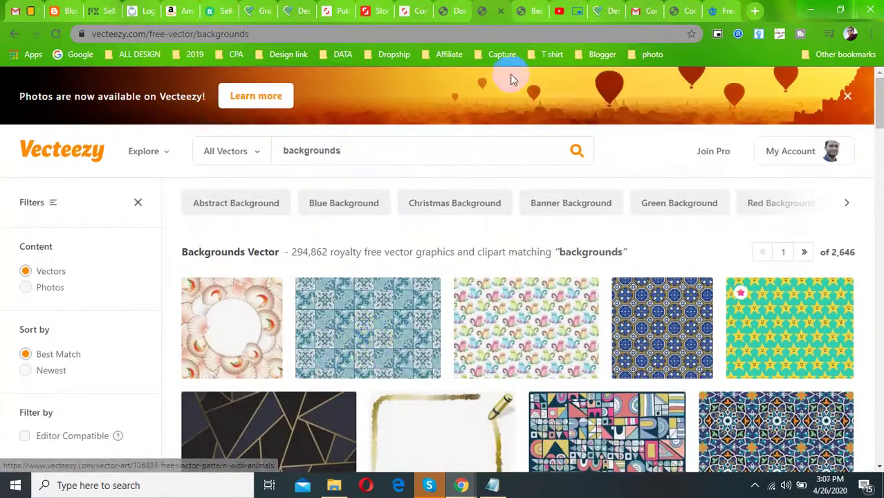
{"action": "left_click", "coordinate": [527, 10]}
{"action": "left_click", "coordinate": [495, 7]}
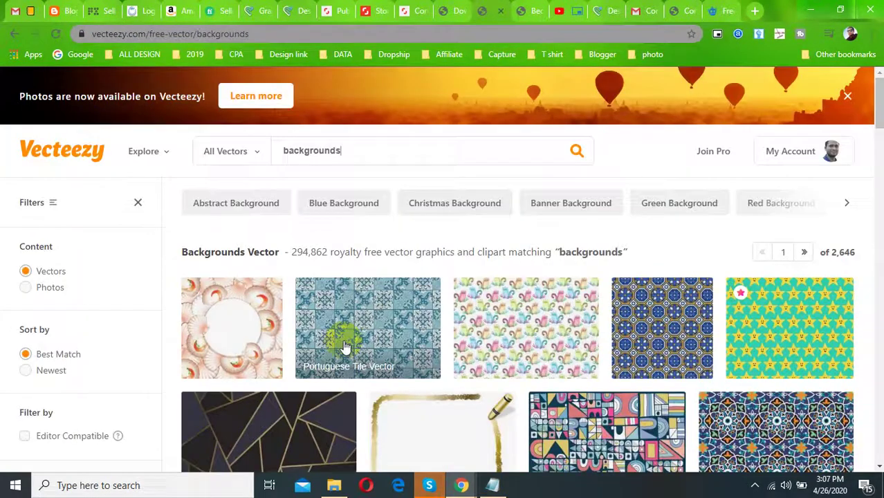
Step: Open the Become a Contributor page from the site's footer links
{"action": "scroll", "coordinate": [388, 363], "scroll_direction": "down", "scroll_amount": 12}
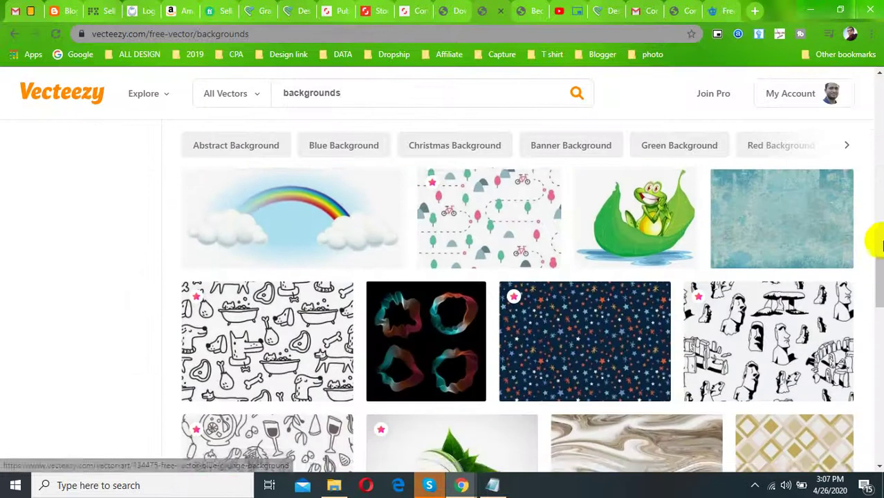
{"action": "left_click_drag", "start_coordinate": [881, 244], "coordinate": [880, 458]}
{"action": "scroll", "coordinate": [309, 426], "scroll_direction": "down", "scroll_amount": 4}
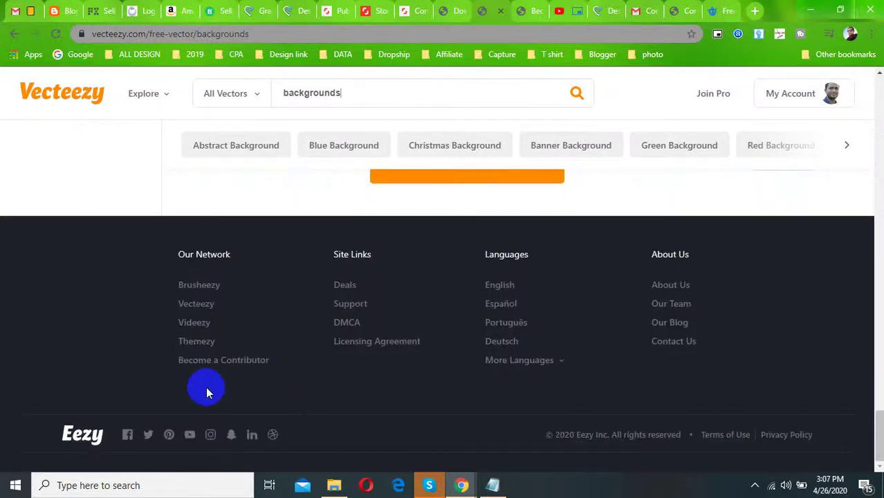
{"action": "left_click", "coordinate": [216, 367]}
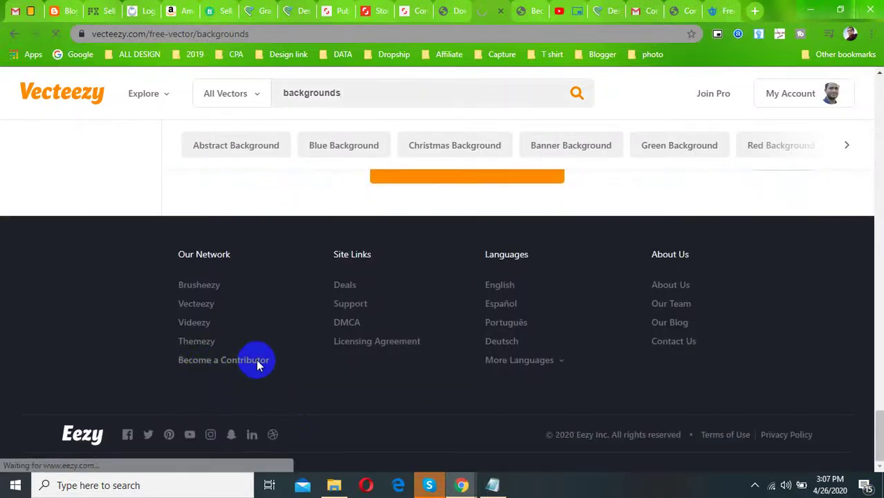
Step: Examine the email and password fields of the Eezy contributor application form and close the form
{"action": "scroll", "coordinate": [372, 302], "scroll_direction": "down", "scroll_amount": 3}
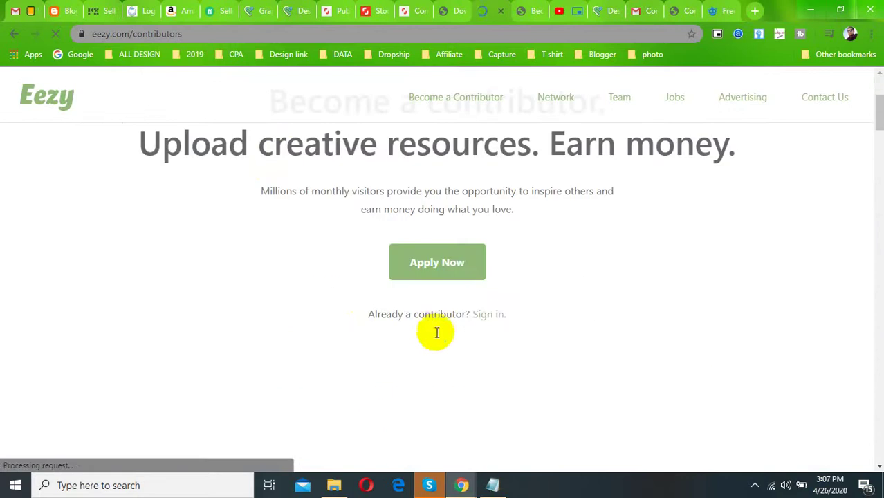
{"action": "left_click", "coordinate": [463, 269]}
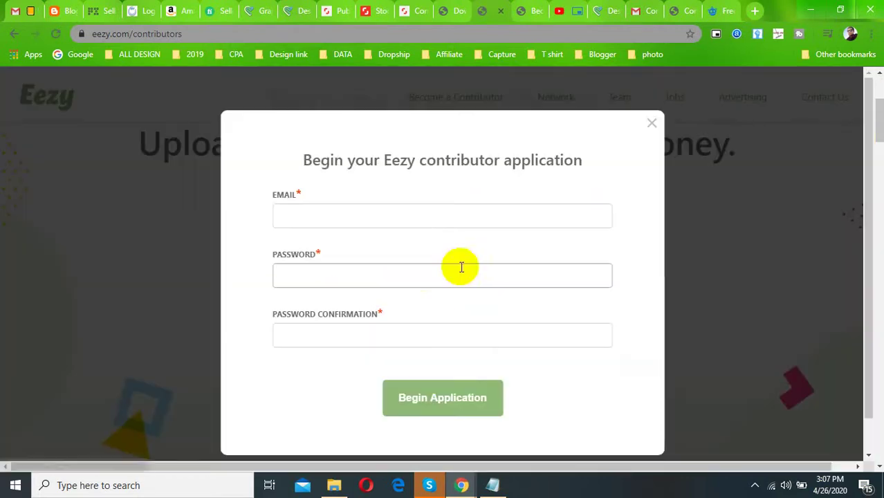
{"action": "left_click", "coordinate": [368, 273]}
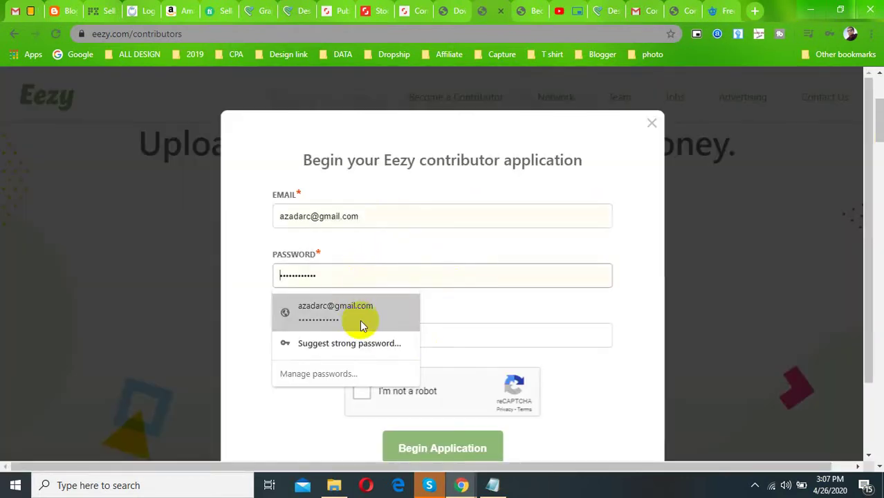
{"action": "left_click", "coordinate": [509, 338]}
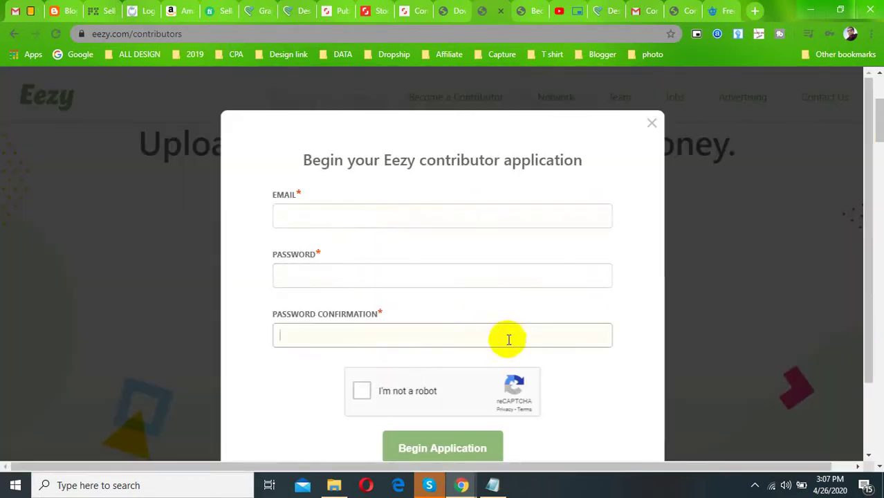
{"action": "left_click", "coordinate": [754, 484]}
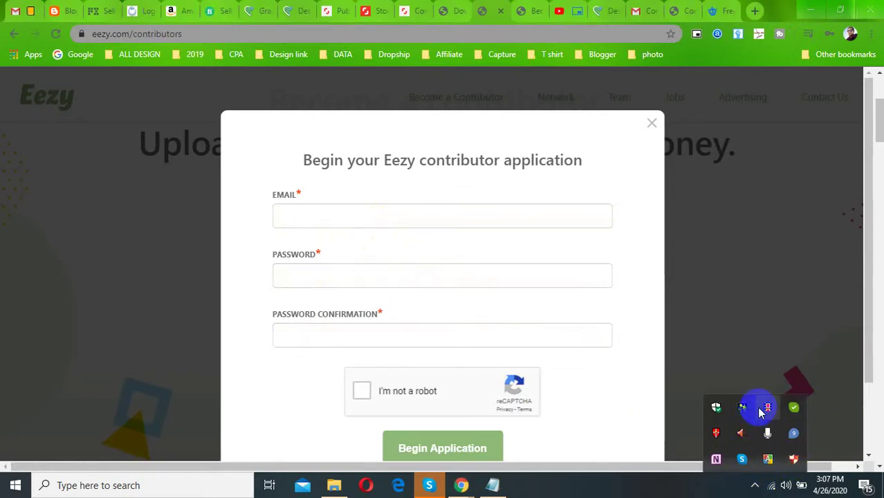
{"action": "left_click", "coordinate": [780, 335]}
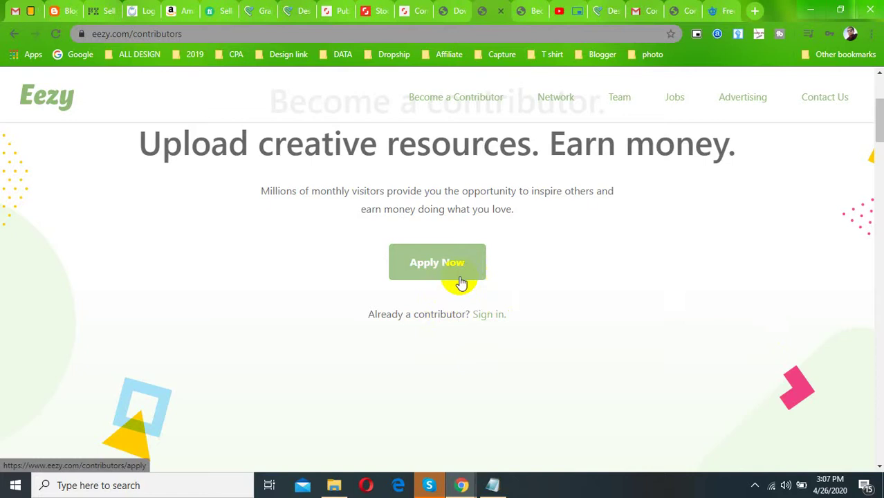
Step: Switch to Gmail and open the Eezy Contributors confirmation email among the inbox promotions
{"action": "scroll", "coordinate": [436, 380], "scroll_direction": "down", "scroll_amount": 2}
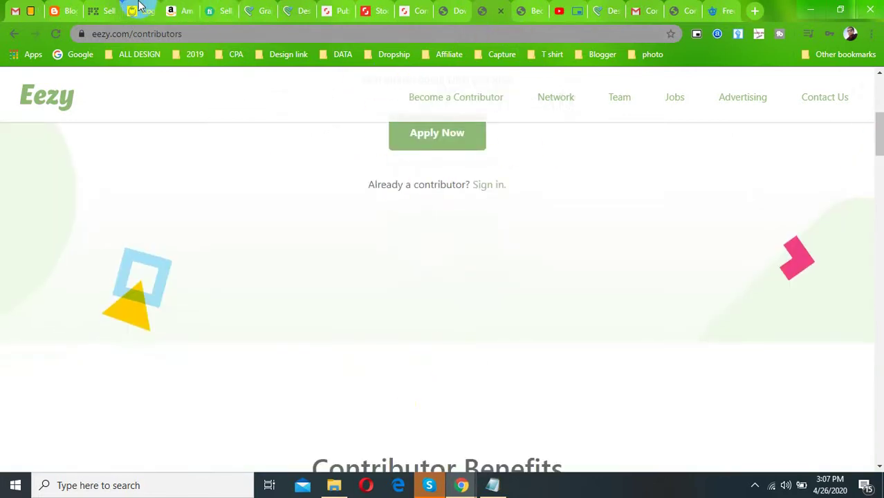
{"action": "left_click", "coordinate": [28, 10]}
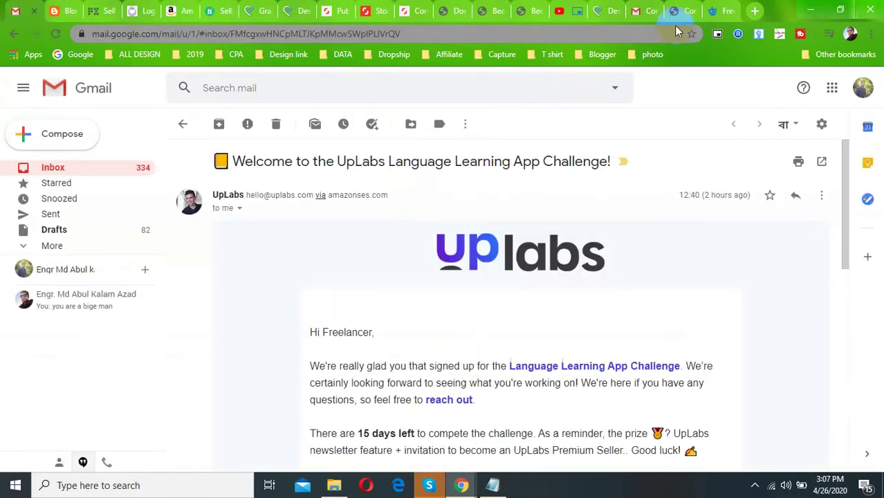
{"action": "left_click", "coordinate": [635, 8]}
{"action": "scroll", "coordinate": [529, 361], "scroll_direction": "up", "scroll_amount": 5}
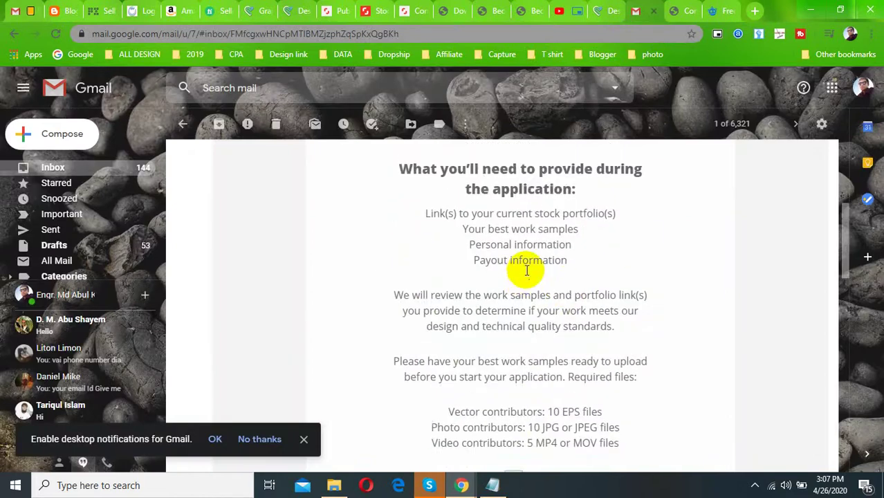
{"action": "left_click", "coordinate": [107, 169]}
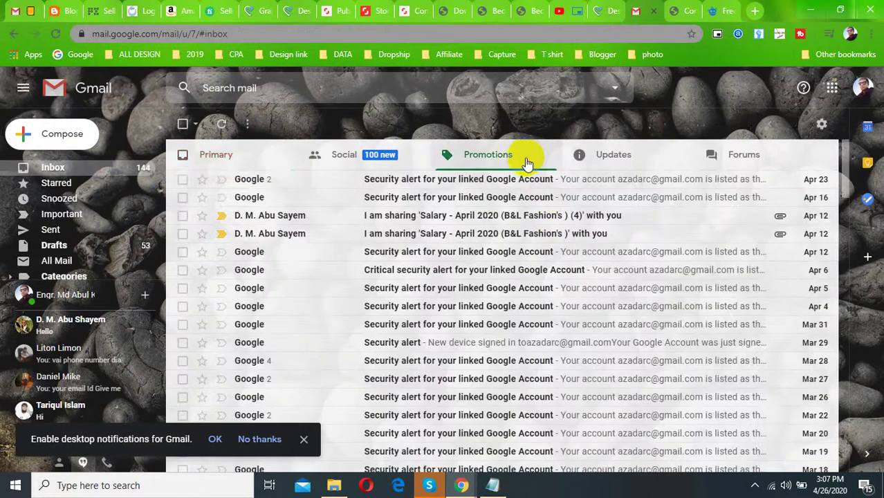
{"action": "left_click", "coordinate": [526, 160]}
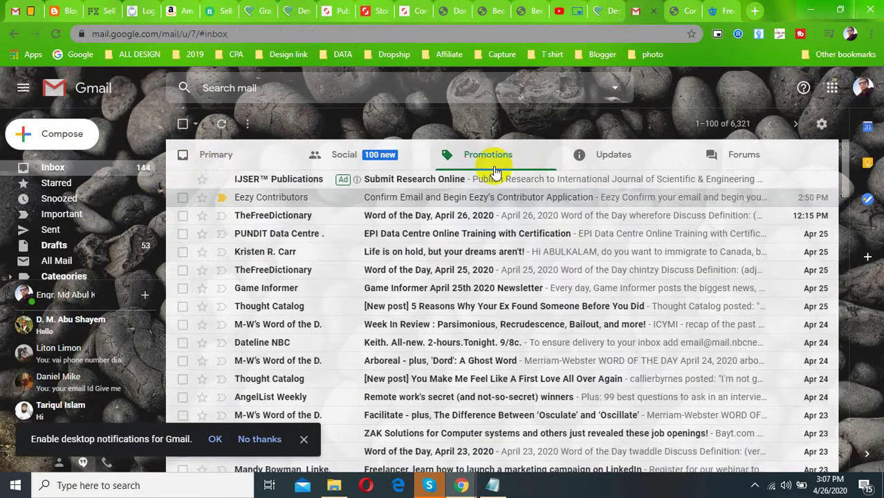
{"action": "left_click", "coordinate": [466, 197]}
Step: Read the application requirements in the email and follow its confirmation link to the contributor application
{"action": "scroll", "coordinate": [547, 203], "scroll_direction": "down", "scroll_amount": 2}
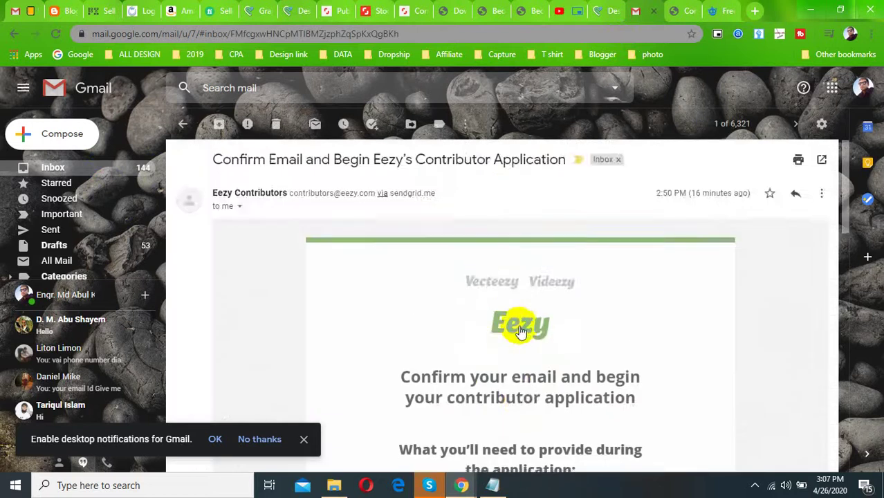
{"action": "scroll", "coordinate": [564, 300], "scroll_direction": "down", "scroll_amount": 1}
{"action": "scroll", "coordinate": [564, 299], "scroll_direction": "down", "scroll_amount": 6}
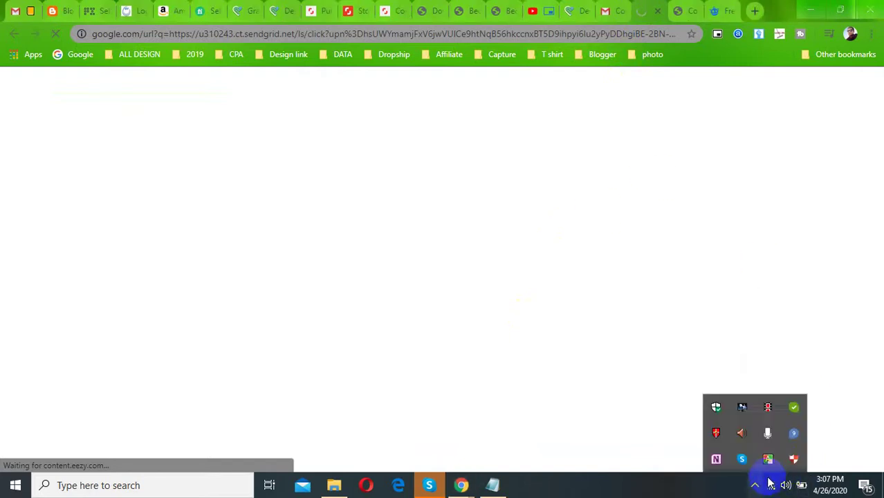
Step: Choose Social Media Group as how Eezy was found and highlight the Shutterstock portfolio link on the personal details form
{"action": "scroll", "coordinate": [386, 273], "scroll_direction": "down", "scroll_amount": 2}
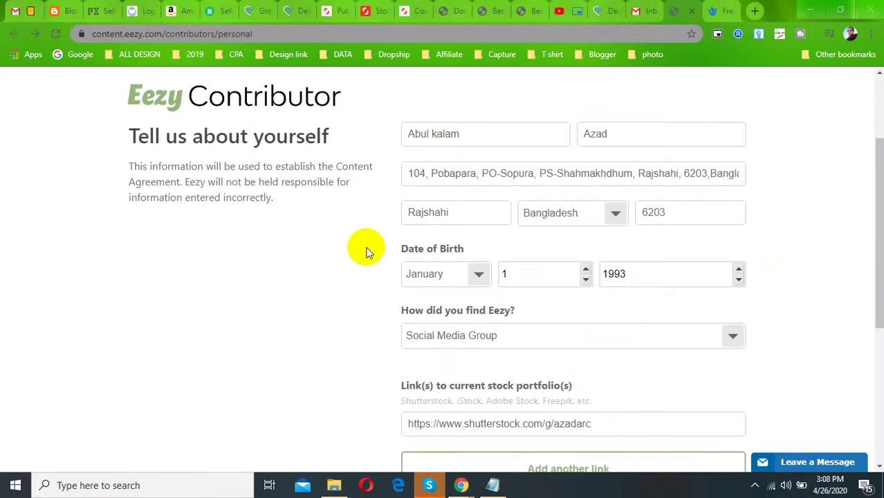
{"action": "scroll", "coordinate": [494, 197], "scroll_direction": "down", "scroll_amount": 1}
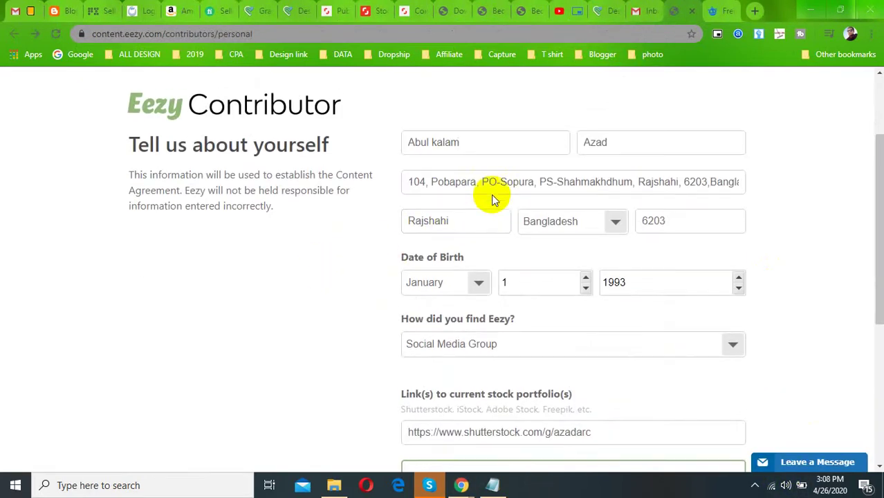
{"action": "scroll", "coordinate": [477, 242], "scroll_direction": "up", "scroll_amount": 3}
{"action": "scroll", "coordinate": [618, 337], "scroll_direction": "down", "scroll_amount": 4}
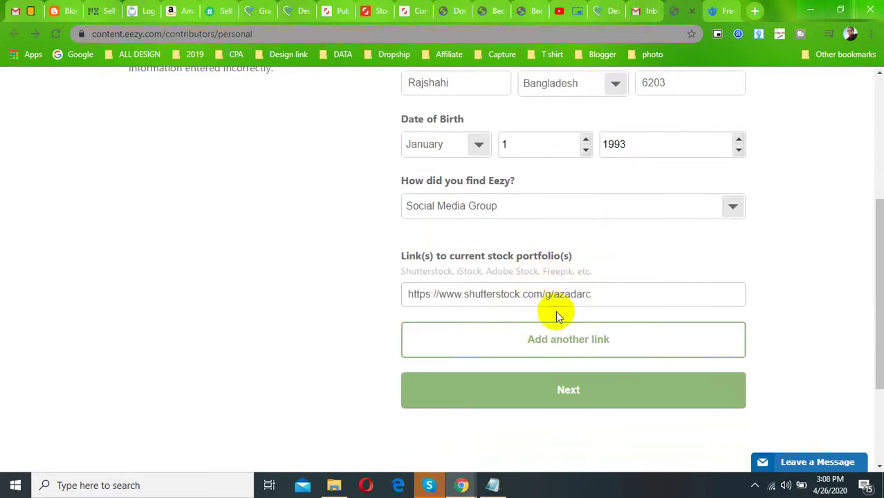
{"action": "left_click", "coordinate": [487, 217]}
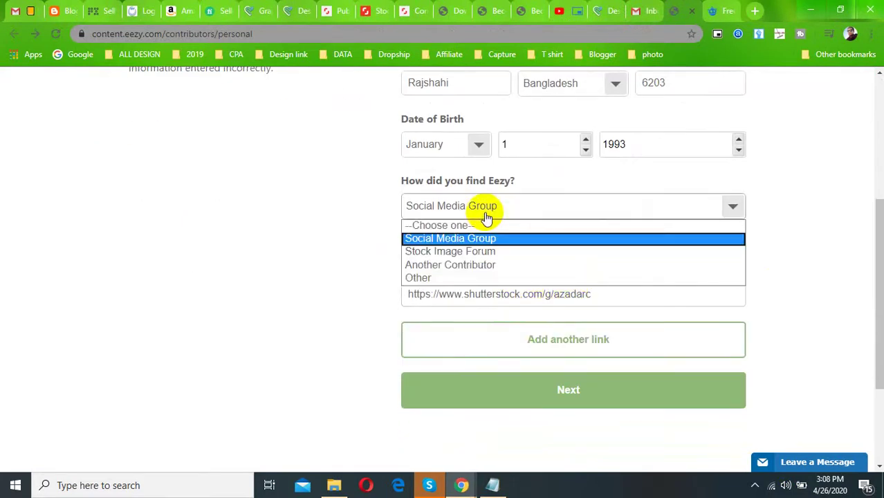
{"action": "left_click", "coordinate": [479, 238]}
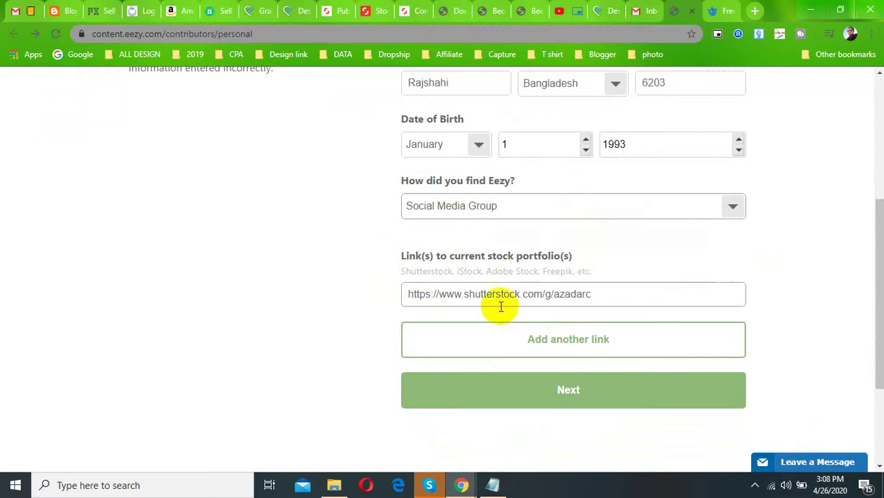
{"action": "left_click_drag", "start_coordinate": [606, 298], "coordinate": [375, 300]}
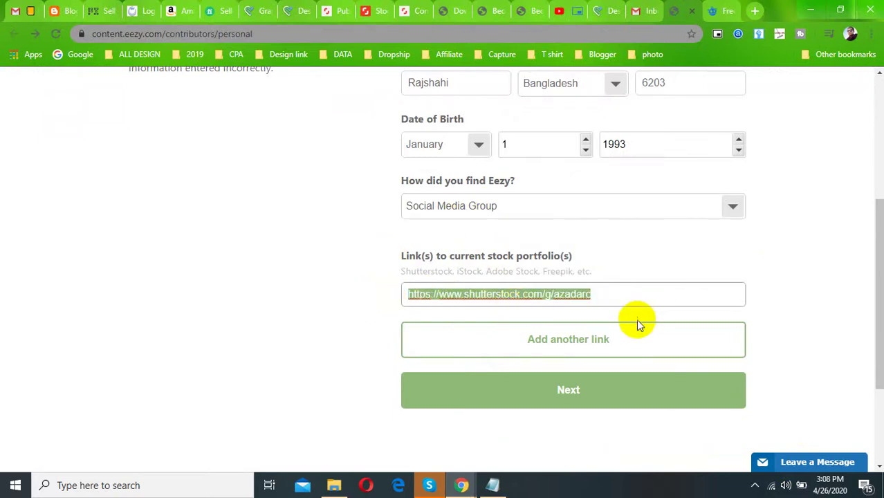
Step: Submit the personal details and set the payment info to Individual Creator, not a US citizen, with Payoneer as payment method
{"action": "left_click", "coordinate": [608, 392]}
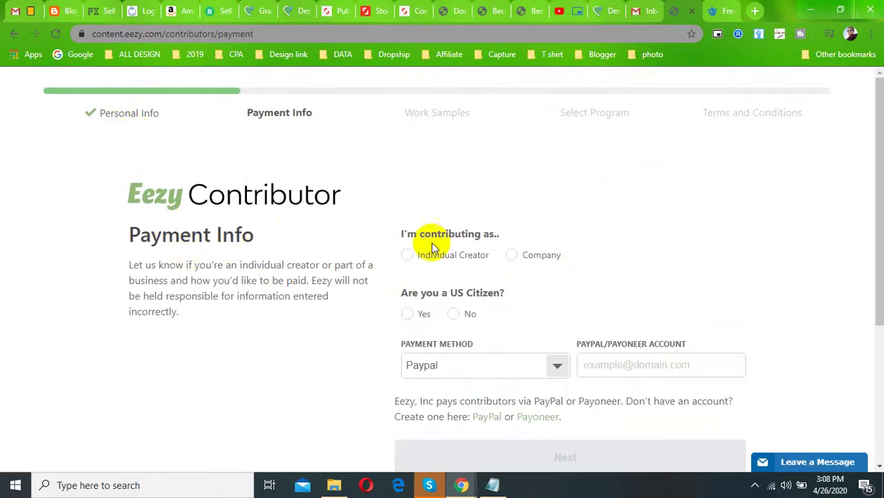
{"action": "left_click", "coordinate": [437, 261]}
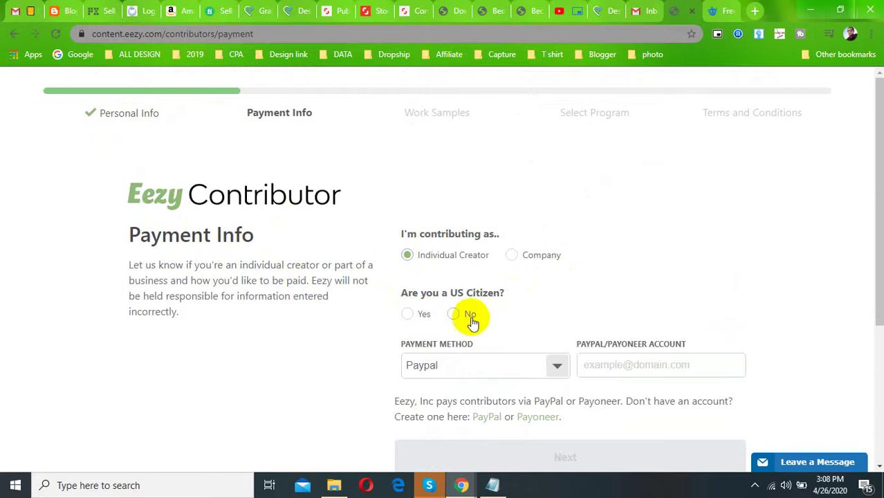
{"action": "scroll", "coordinate": [523, 306], "scroll_direction": "down", "scroll_amount": 2}
{"action": "left_click", "coordinate": [558, 236]}
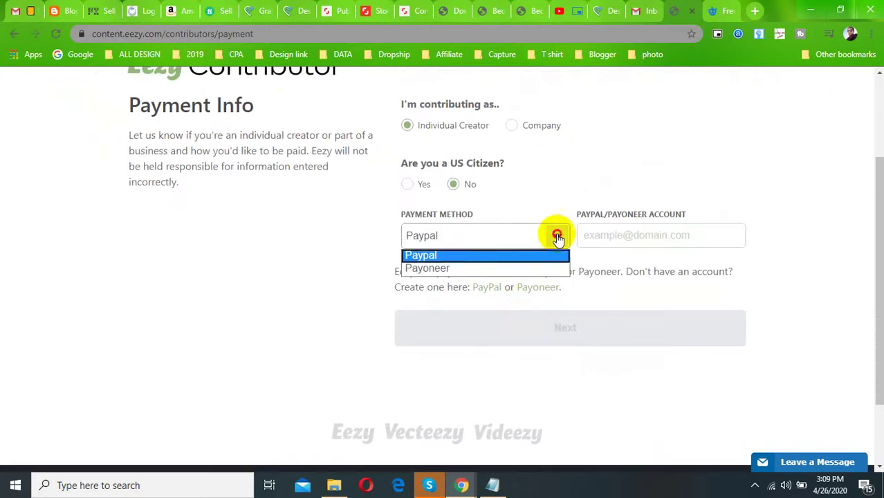
{"action": "left_click", "coordinate": [483, 268]}
Step: Fill in the Payoneer account e-mail and submit the payment info to reach the work samples page
{"action": "left_click", "coordinate": [648, 237]}
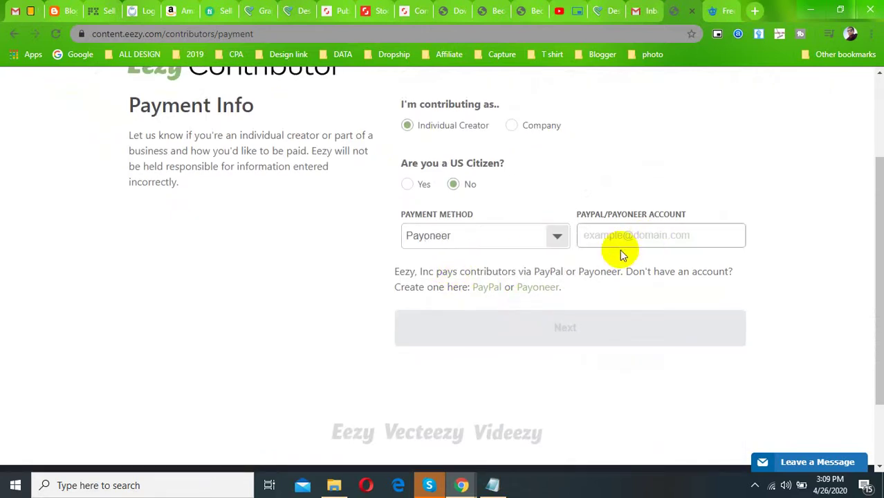
{"action": "scroll", "coordinate": [621, 254], "scroll_direction": "down", "scroll_amount": 2}
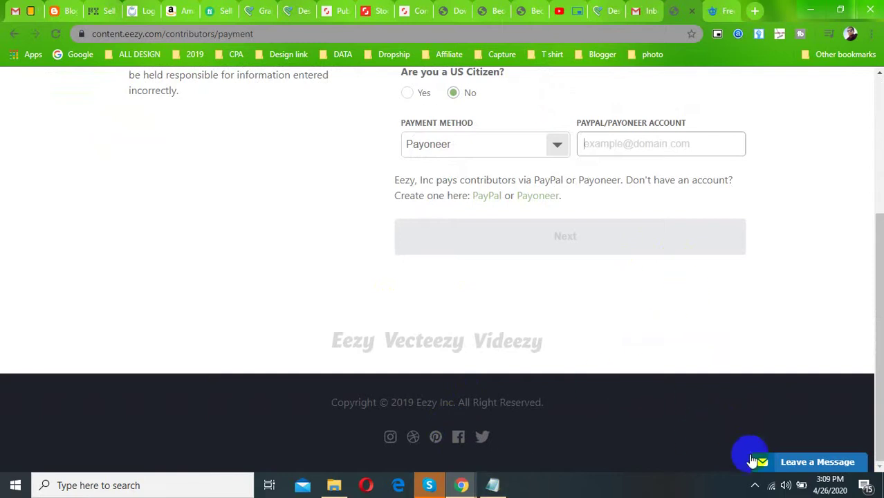
{"action": "scroll", "coordinate": [566, 303], "scroll_direction": "up", "scroll_amount": 1}
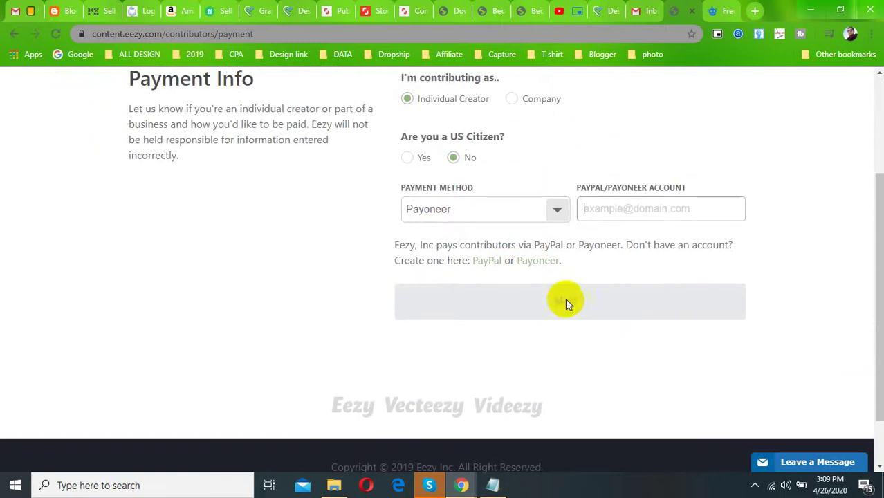
{"action": "left_click", "coordinate": [754, 486]}
{"action": "left_click", "coordinate": [767, 410]}
{"action": "scroll", "coordinate": [611, 278], "scroll_direction": "down", "scroll_amount": 1}
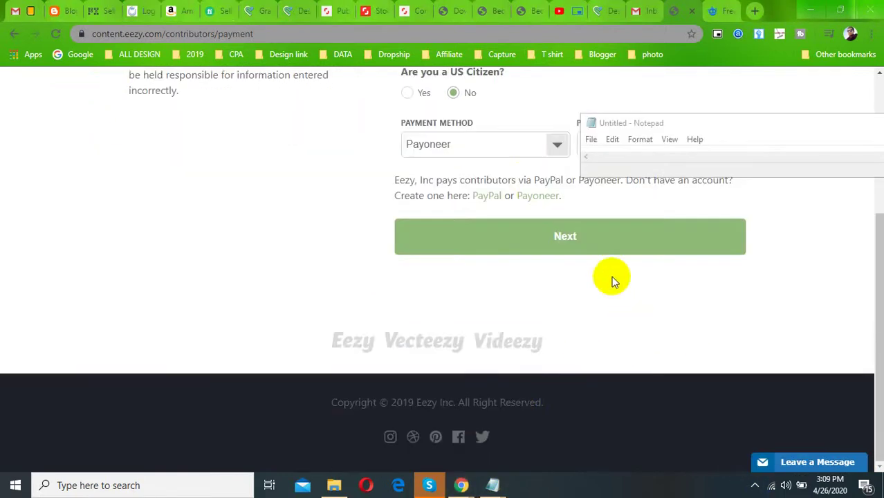
{"action": "left_click", "coordinate": [583, 249]}
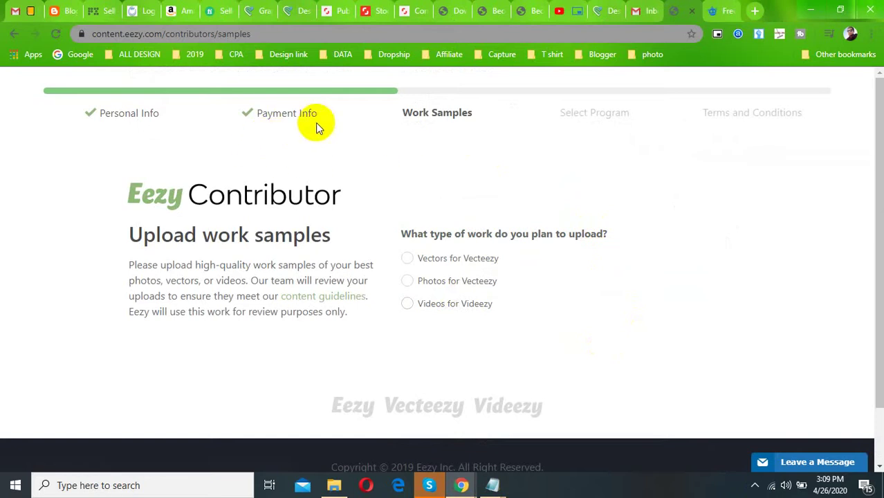
Step: Choose Vectors for Vecteezy as the type of work to upload and read the sample file requirements
{"action": "scroll", "coordinate": [469, 247], "scroll_direction": "down", "scroll_amount": 2}
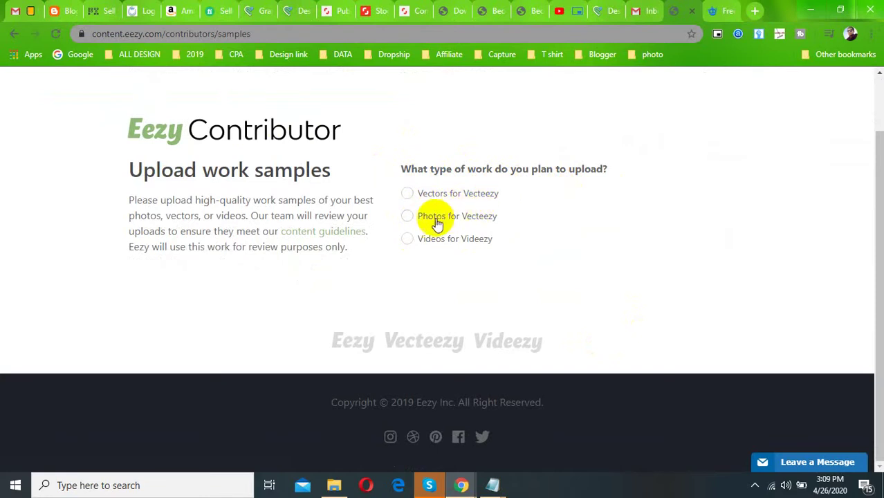
{"action": "left_click", "coordinate": [408, 195]}
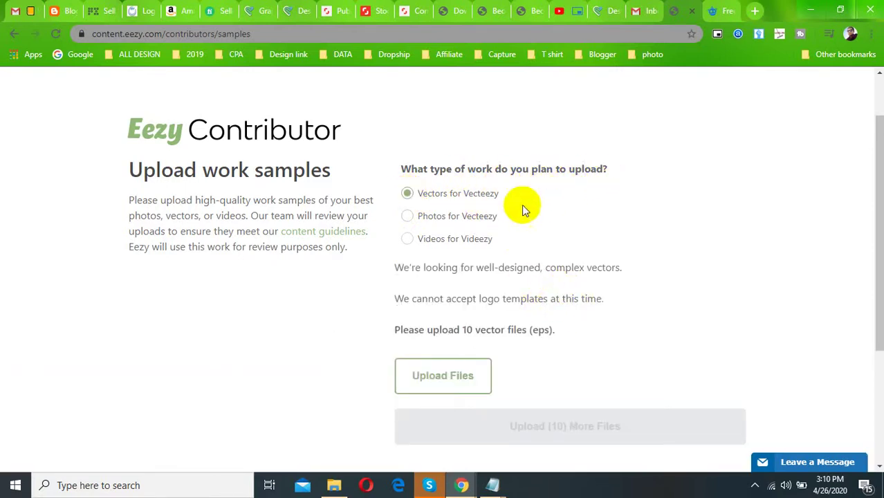
{"action": "scroll", "coordinate": [483, 255], "scroll_direction": "down", "scroll_amount": 3}
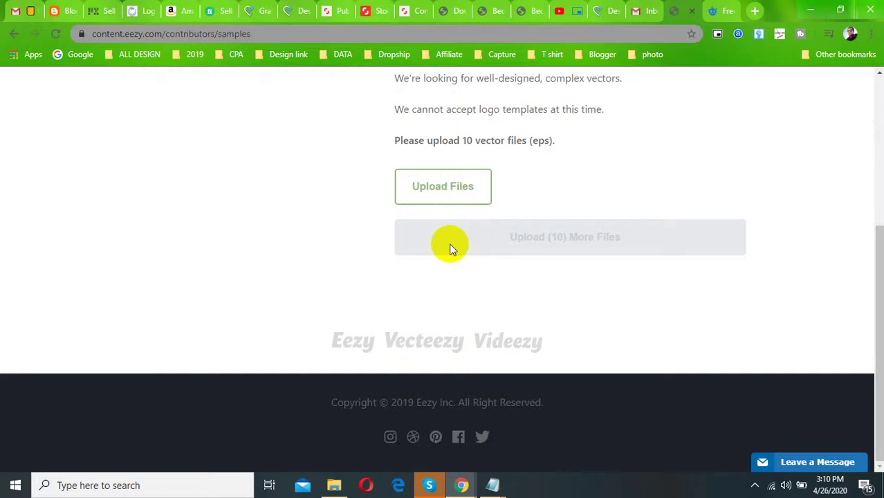
{"action": "scroll", "coordinate": [449, 242], "scroll_direction": "up", "scroll_amount": 2}
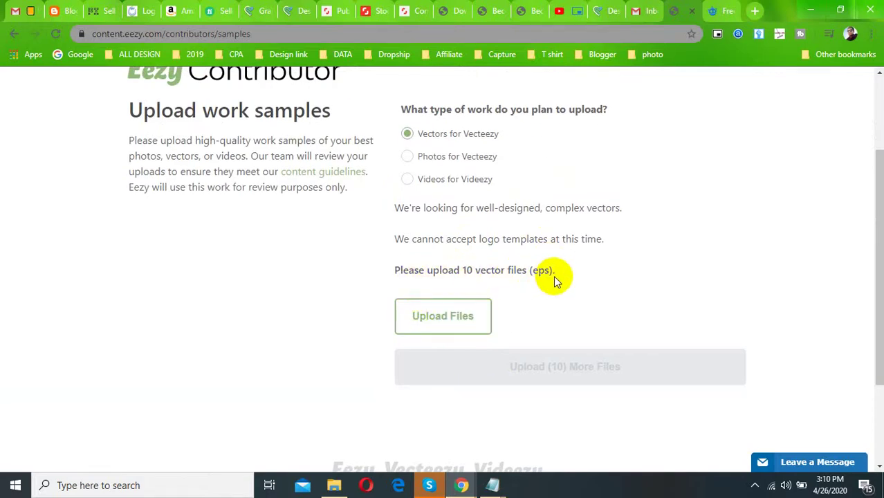
{"action": "scroll", "coordinate": [564, 291], "scroll_direction": "down", "scroll_amount": 2}
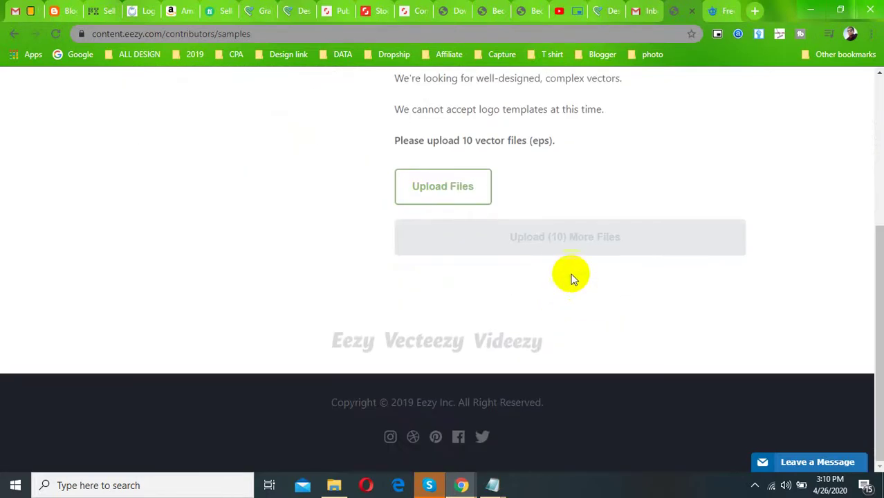
{"action": "left_click", "coordinate": [455, 188]}
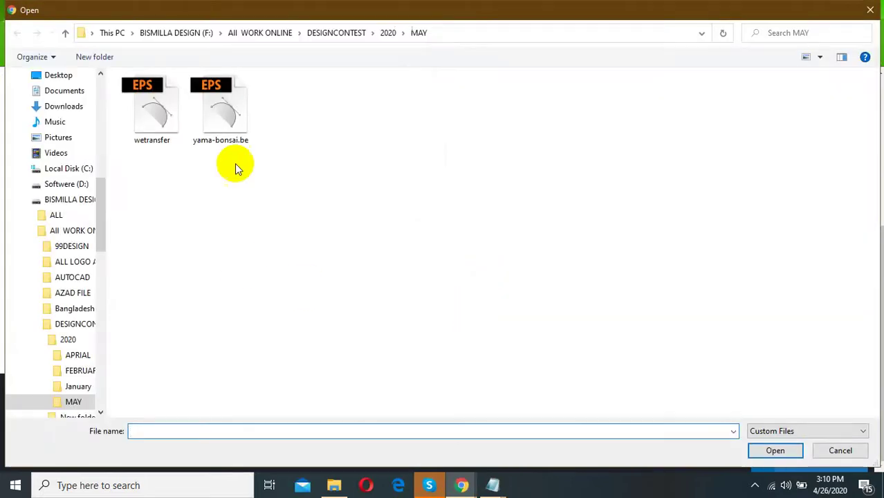
{"action": "left_click", "coordinate": [262, 33]}
{"action": "left_click", "coordinate": [436, 281]}
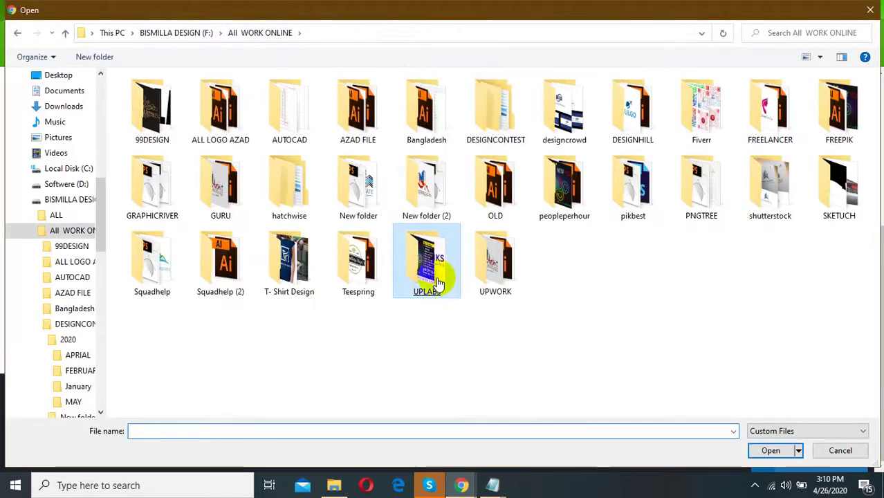
{"action": "double_click", "coordinate": [436, 280]}
{"action": "scroll", "coordinate": [431, 365], "scroll_direction": "down", "scroll_amount": 3}
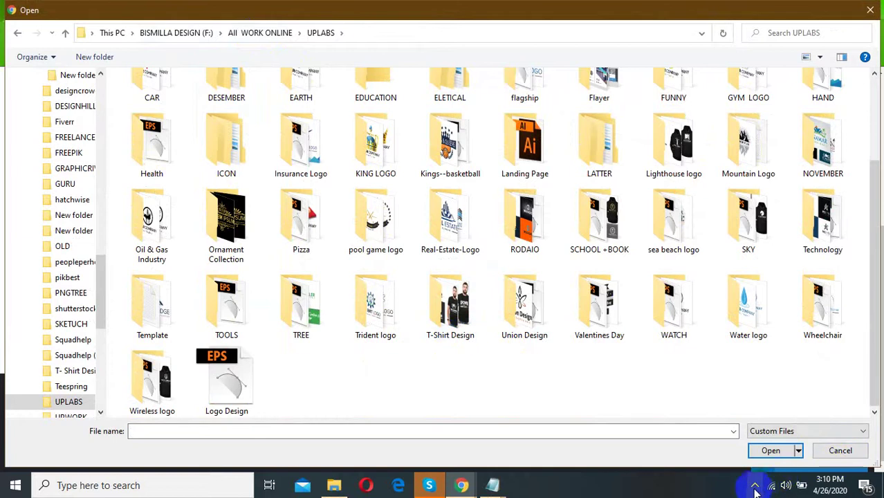
{"action": "left_click", "coordinate": [756, 490]}
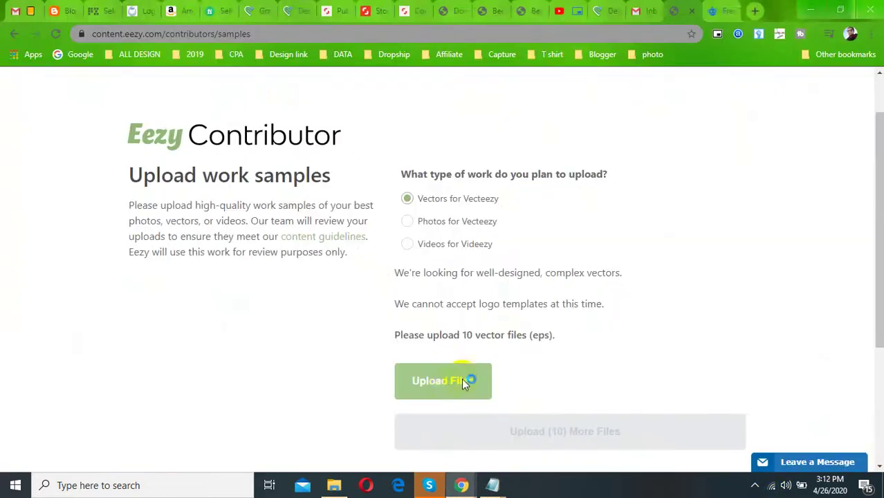
Step: Start the work sample upload and browse to New folder (3) inside All WORK ONLINE > UPLABS > Real-Estate-Logo on drive F
{"action": "left_click", "coordinate": [462, 380]}
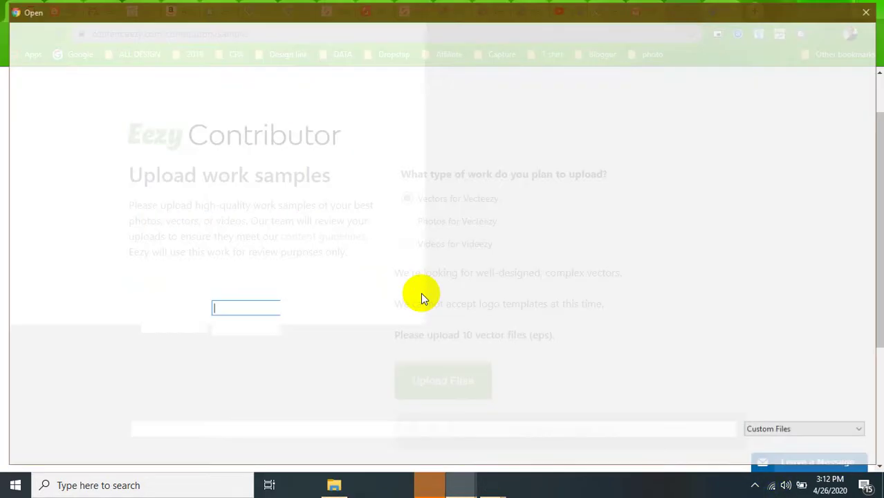
{"action": "left_click", "coordinate": [260, 33]}
{"action": "left_click", "coordinate": [179, 34]}
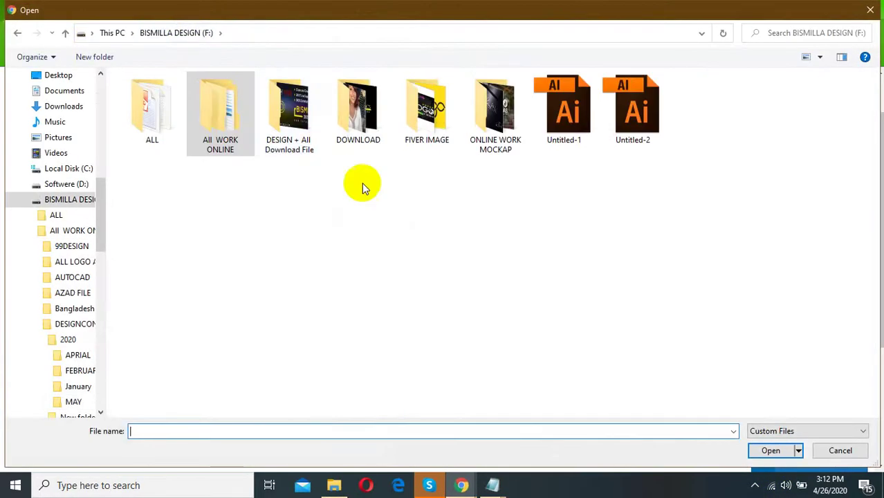
{"action": "left_click", "coordinate": [231, 122]}
{"action": "double_click", "coordinate": [424, 253]}
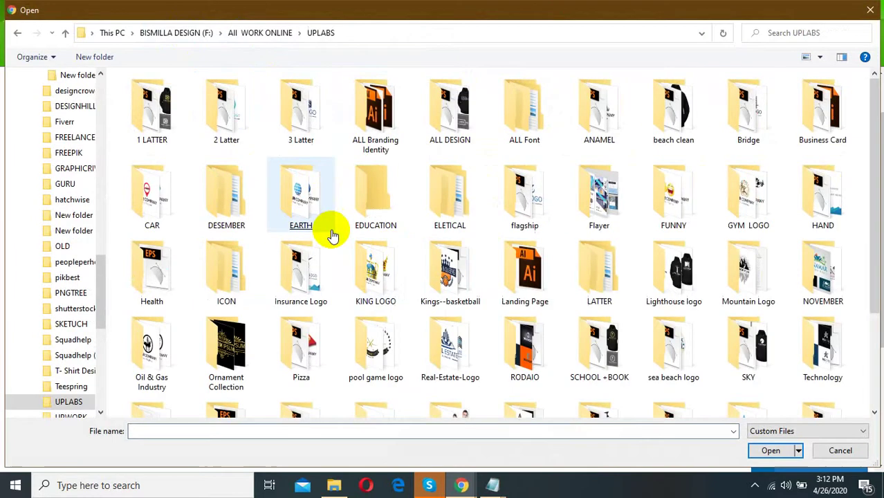
{"action": "double_click", "coordinate": [432, 359]}
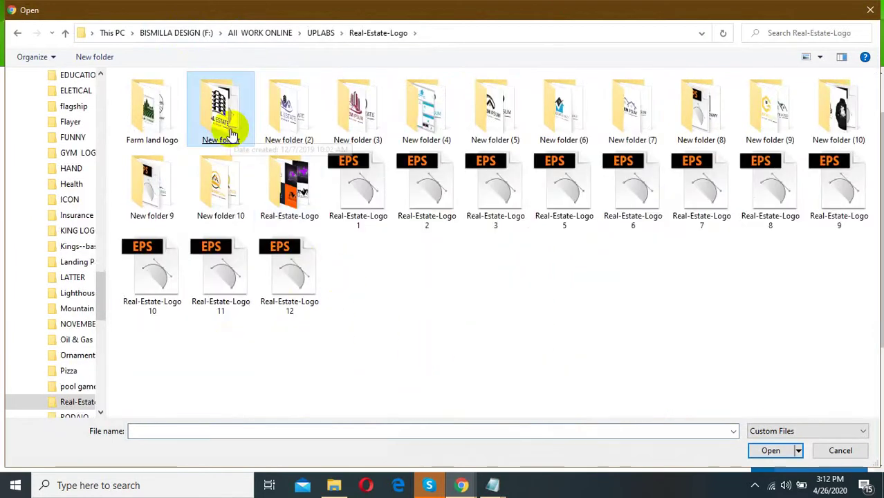
{"action": "double_click", "coordinate": [356, 135]}
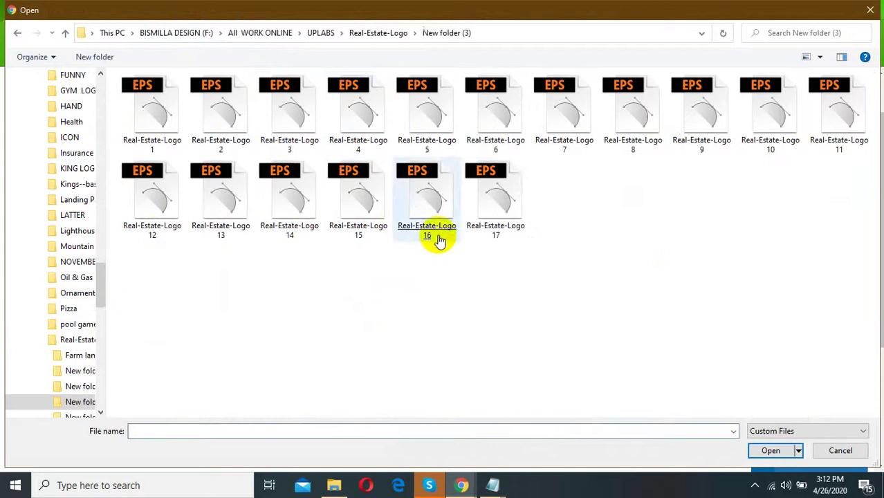
Step: Upload the ten EPS files Real-Estate-Logo 1 through Real-Estate-Logo 10 as work samples
{"action": "left_click_drag", "start_coordinate": [115, 109], "coordinate": [783, 108]}
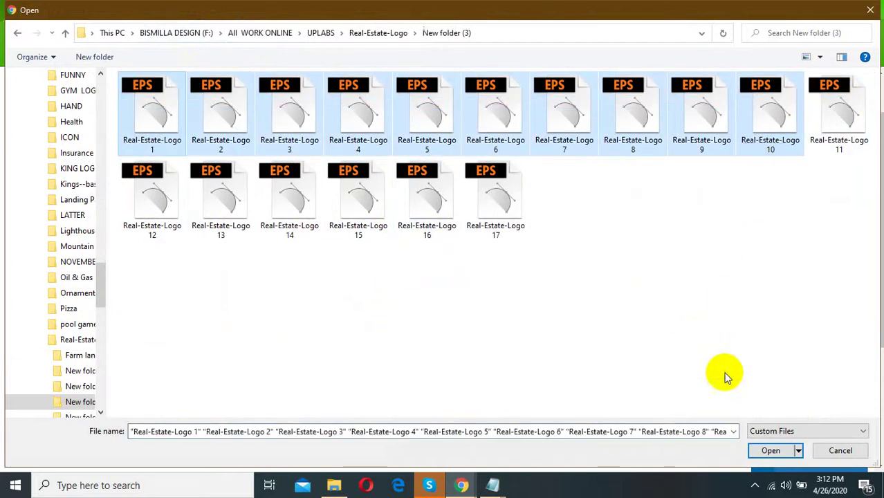
{"action": "left_click", "coordinate": [770, 451]}
{"action": "scroll", "coordinate": [471, 290], "scroll_direction": "down", "scroll_amount": 2}
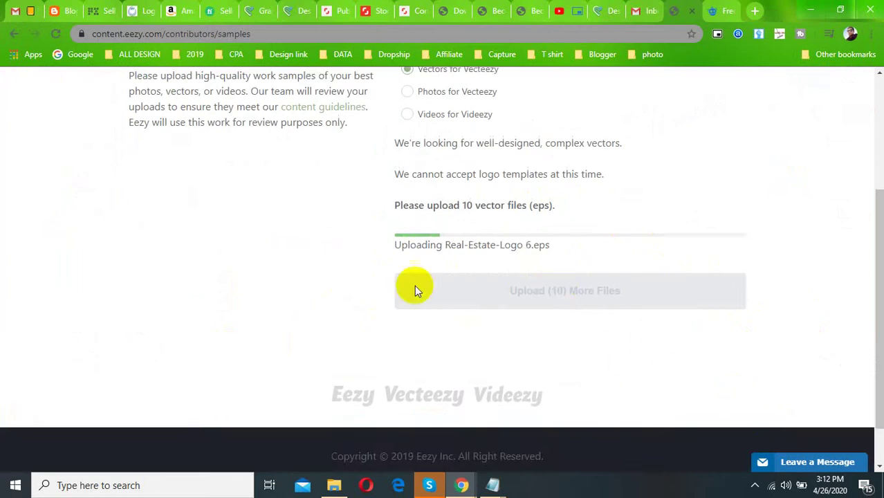
{"action": "left_click", "coordinate": [754, 486]}
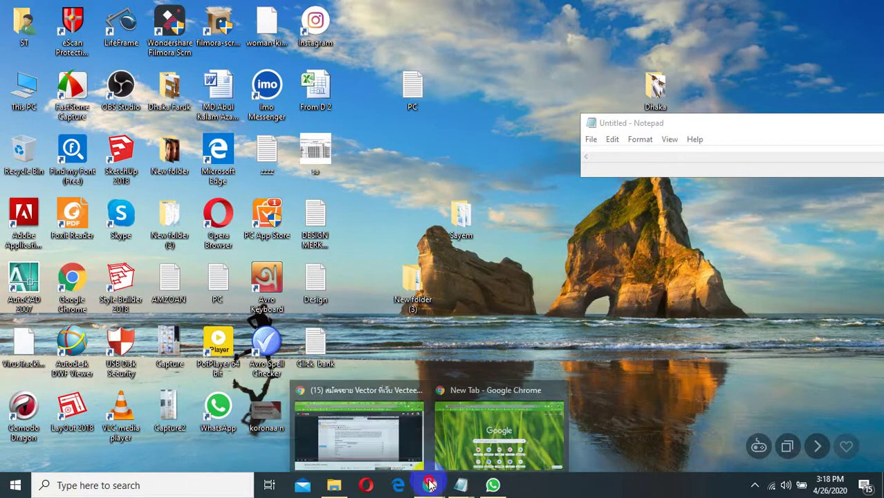
Step: Return to the Eezy contributor page in Chrome and check the list of uploaded EPS samples
{"action": "left_click", "coordinate": [380, 433]}
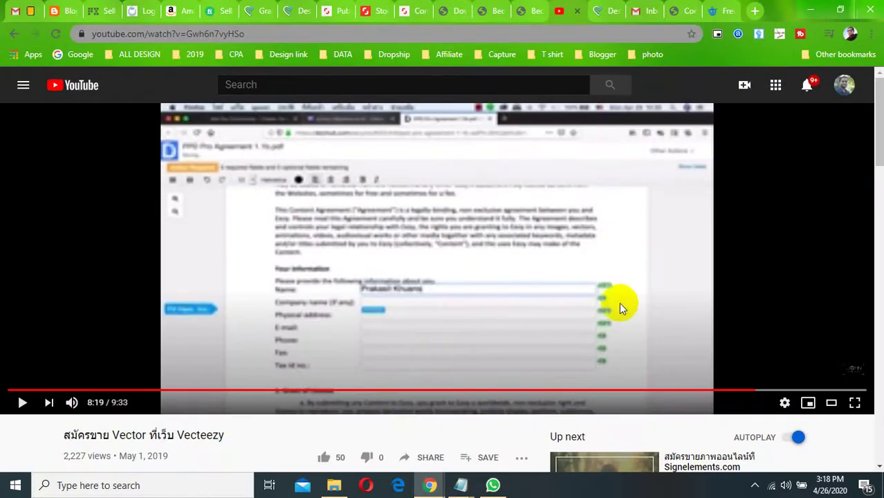
{"action": "left_click", "coordinate": [810, 10]}
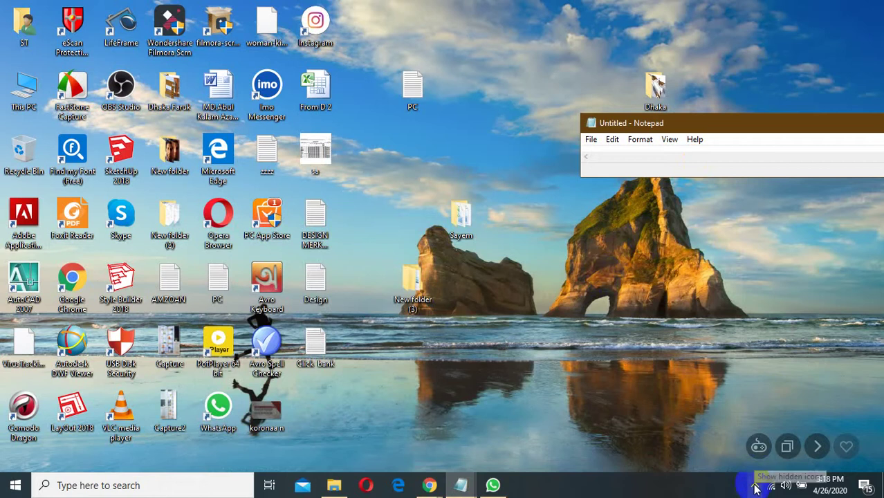
{"action": "mouse_move", "coordinate": [433, 485]}
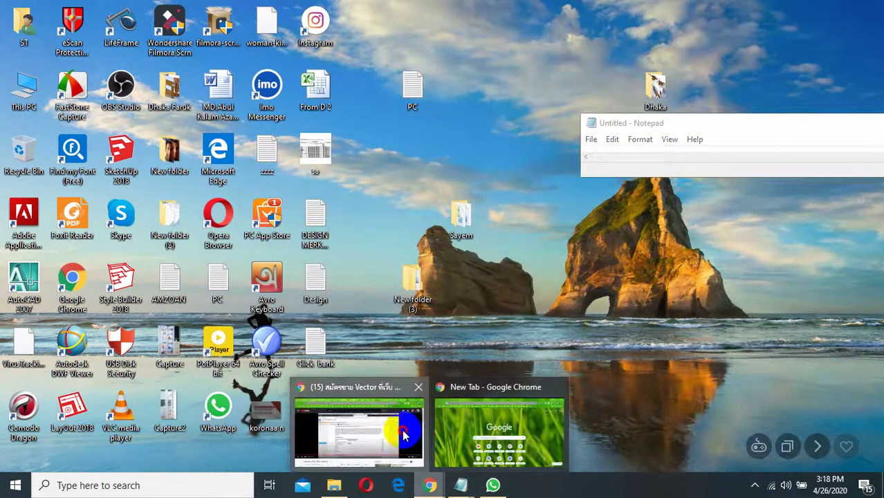
{"action": "left_click", "coordinate": [359, 425]}
{"action": "left_click", "coordinate": [671, 10]}
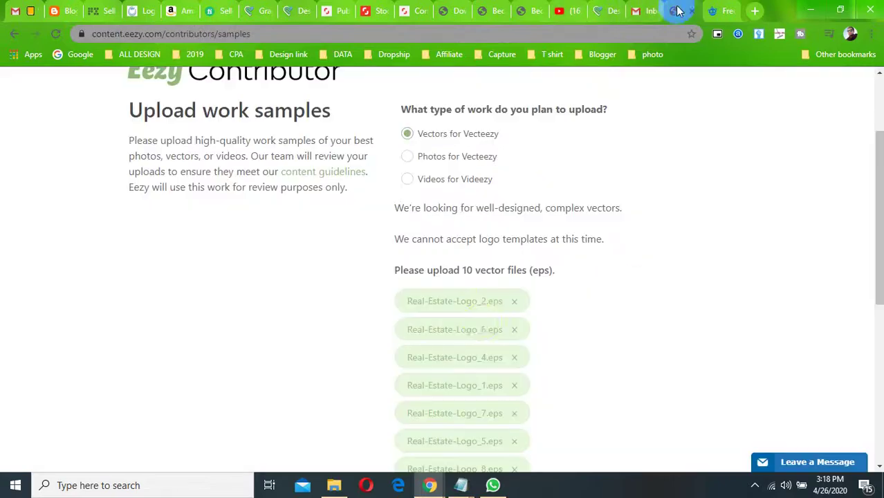
{"action": "scroll", "coordinate": [387, 313], "scroll_direction": "down", "scroll_amount": 7}
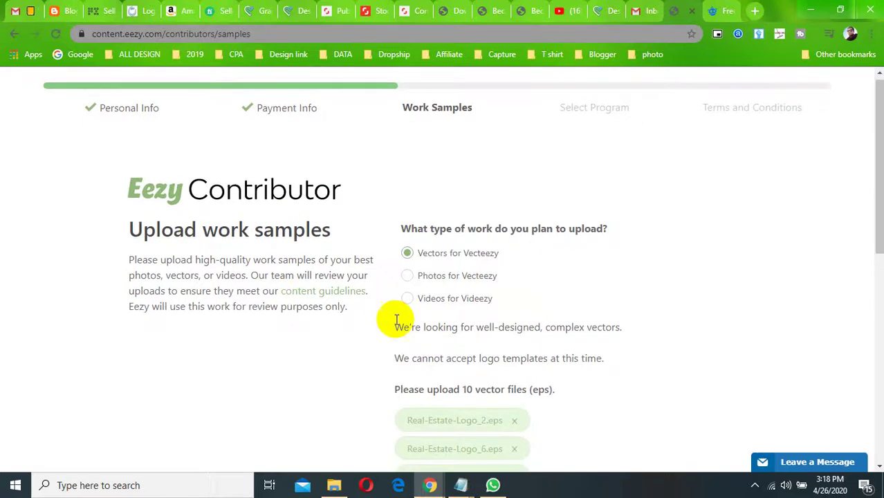
{"action": "scroll", "coordinate": [277, 305], "scroll_direction": "up", "scroll_amount": 3}
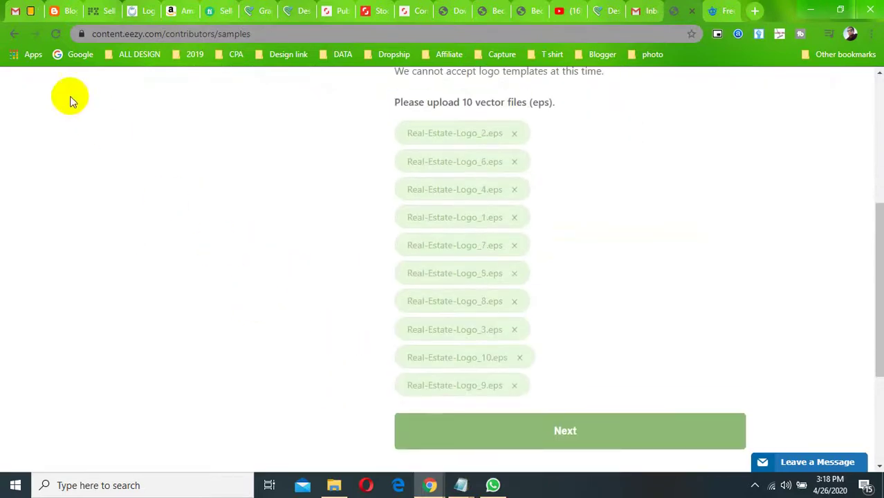
Step: Go back through the payment info page to the personal info page and review the details entered there
{"action": "left_click", "coordinate": [14, 33]}
{"action": "left_click", "coordinate": [503, 107]}
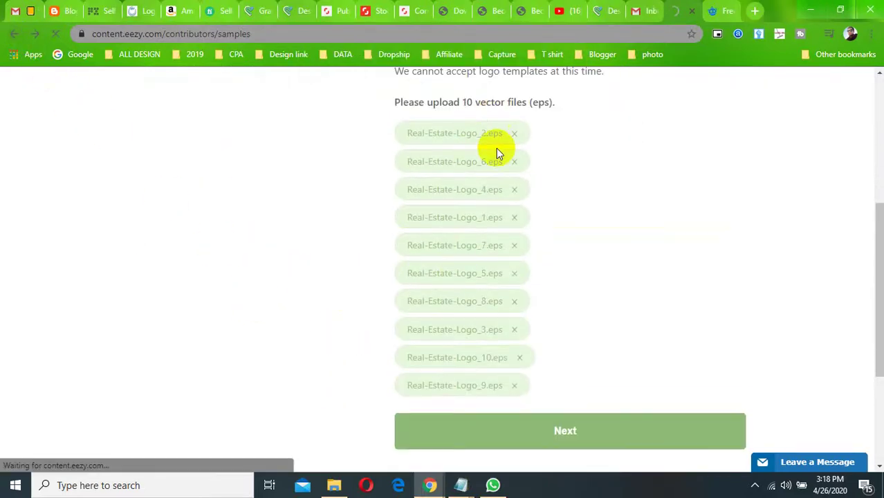
{"action": "scroll", "coordinate": [480, 277], "scroll_direction": "up", "scroll_amount": 3}
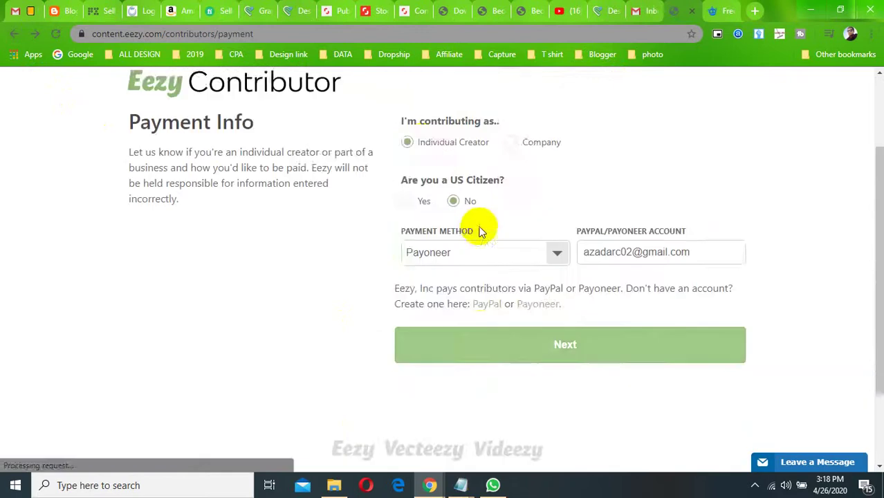
{"action": "left_click", "coordinate": [14, 33]}
{"action": "scroll", "coordinate": [460, 304], "scroll_direction": "down", "scroll_amount": 4}
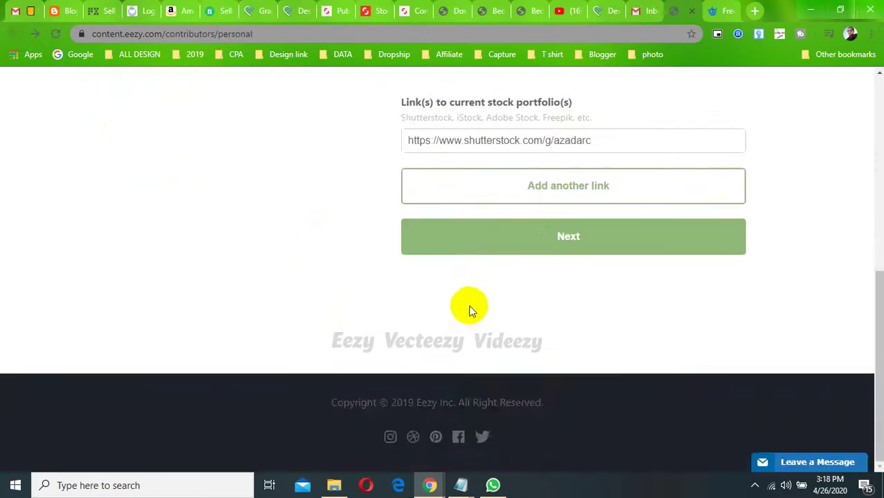
{"action": "scroll", "coordinate": [473, 312], "scroll_direction": "up", "scroll_amount": 6}
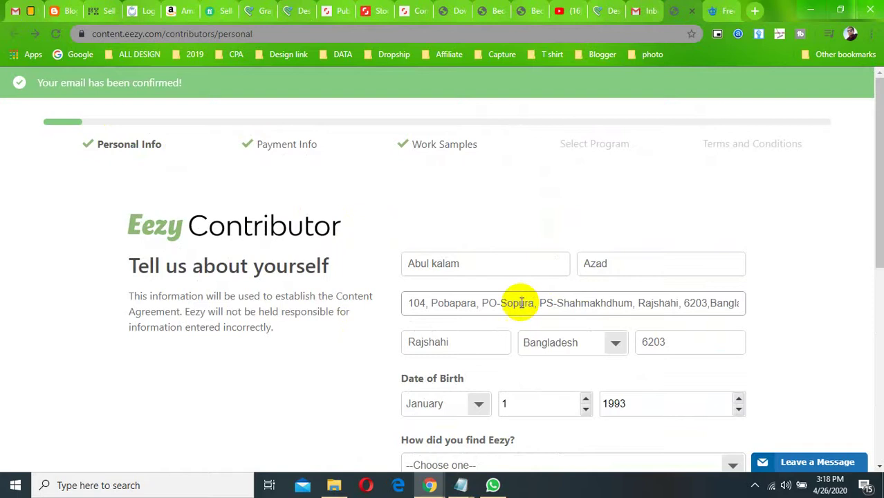
Step: Look through the Gmail inbox, the Eezy contributor sign-up pages and the Vecteezy payments history page
{"action": "left_click", "coordinate": [642, 11]}
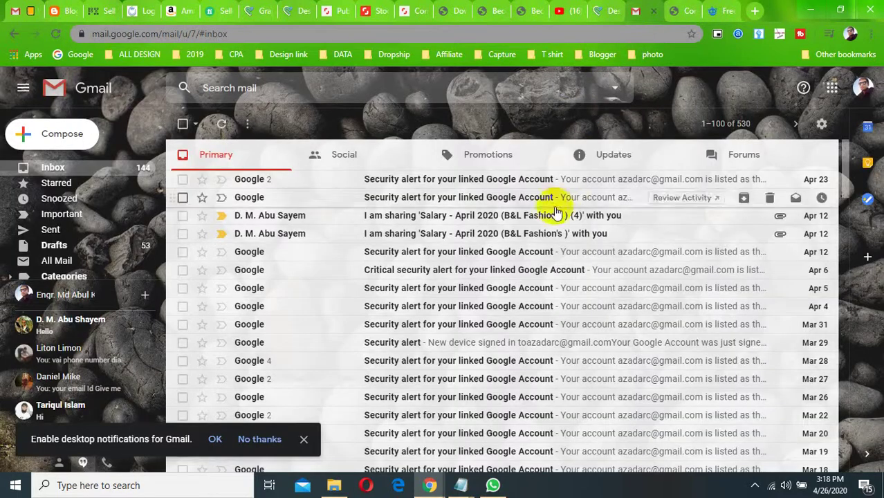
{"action": "left_click", "coordinate": [566, 10]}
{"action": "left_click", "coordinate": [526, 11]}
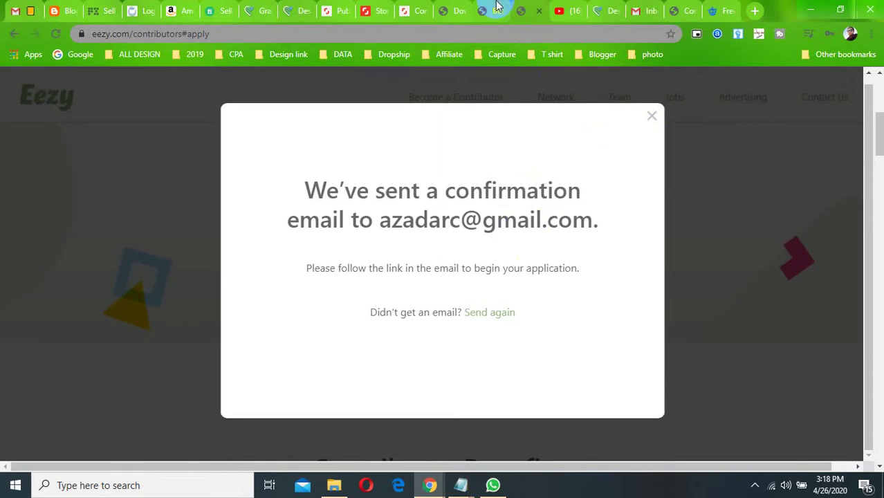
{"action": "left_click", "coordinate": [470, 100]}
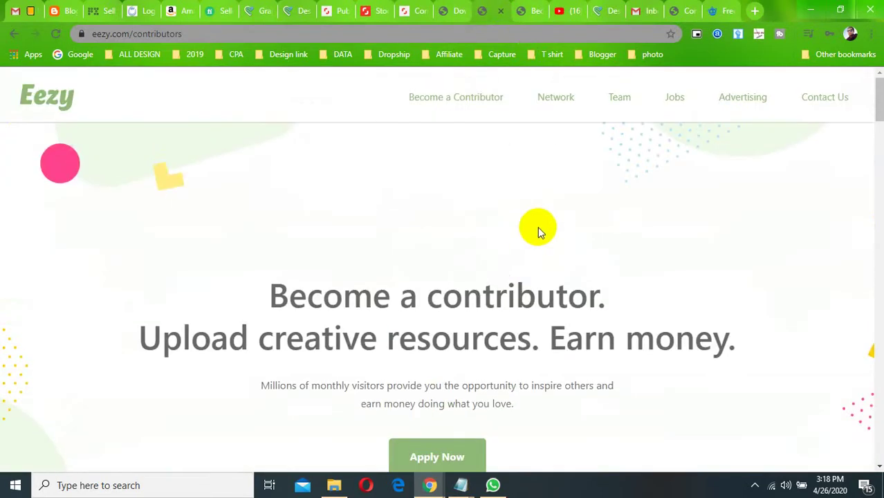
{"action": "scroll", "coordinate": [536, 235], "scroll_direction": "down", "scroll_amount": 4}
{"action": "left_click", "coordinate": [456, 8]}
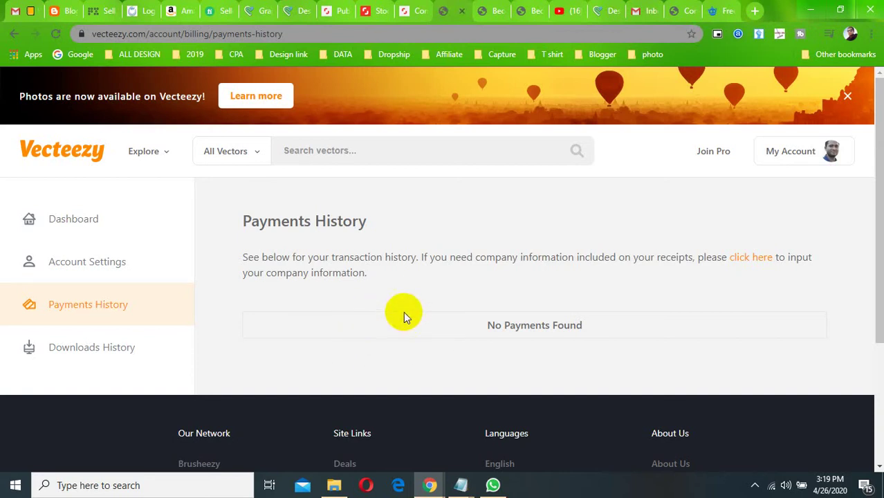
{"action": "left_click", "coordinate": [167, 492]}
{"action": "type", "text": "f"}
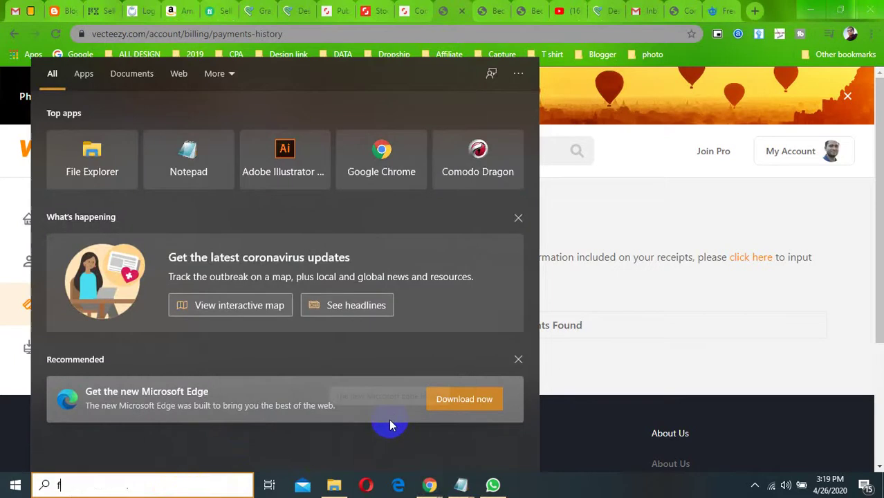
{"action": "type", "text": "a"}
{"action": "left_click", "coordinate": [128, 140]}
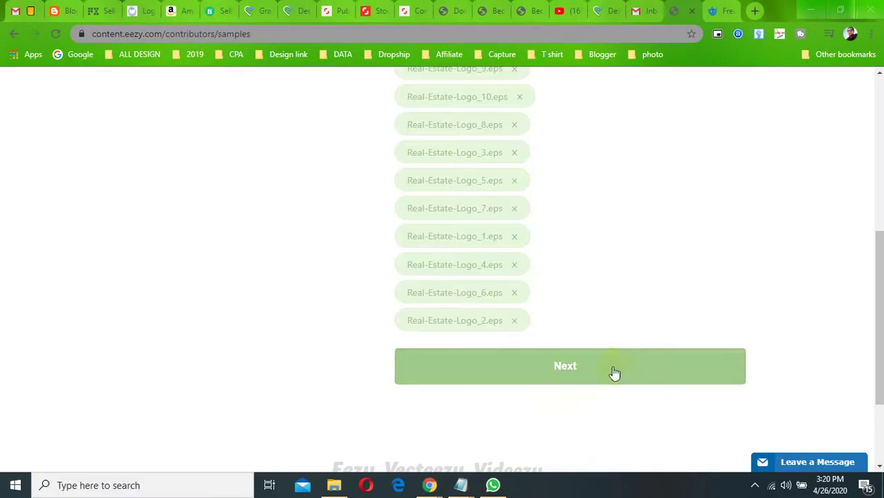
Step: Submit the work samples, choose the Pay Per Download Pro Program and proceed to the Terms and Conditions
{"action": "left_click", "coordinate": [615, 373]}
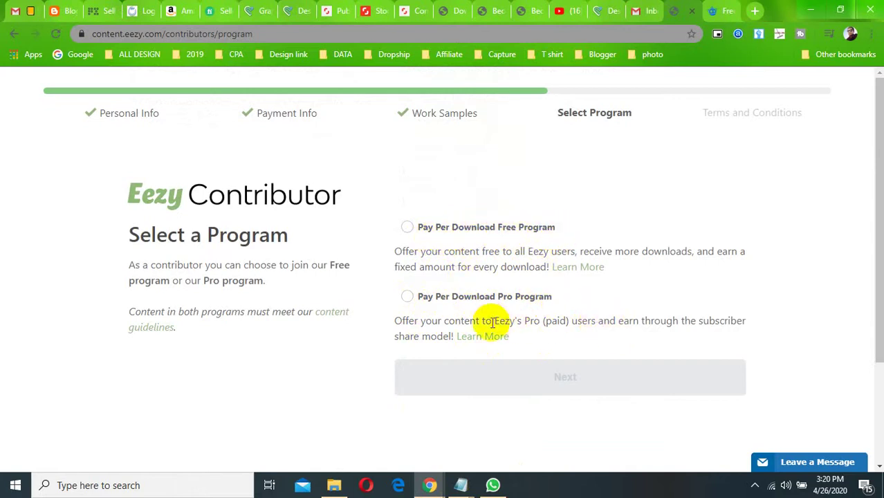
{"action": "left_click", "coordinate": [406, 296]}
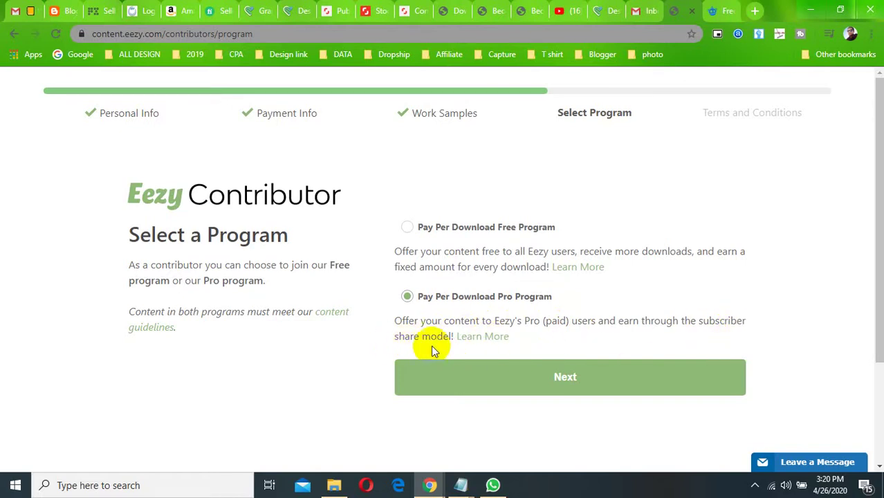
{"action": "left_click", "coordinate": [542, 378]}
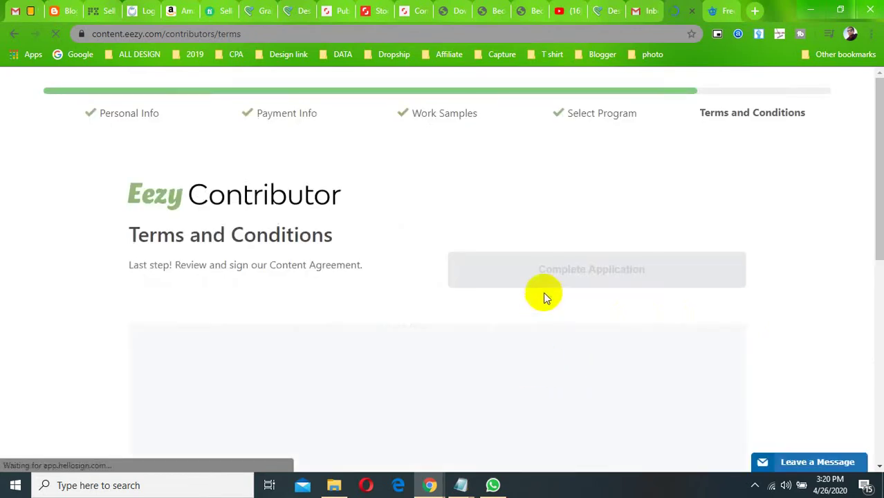
{"action": "scroll", "coordinate": [629, 283], "scroll_direction": "down", "scroll_amount": 2}
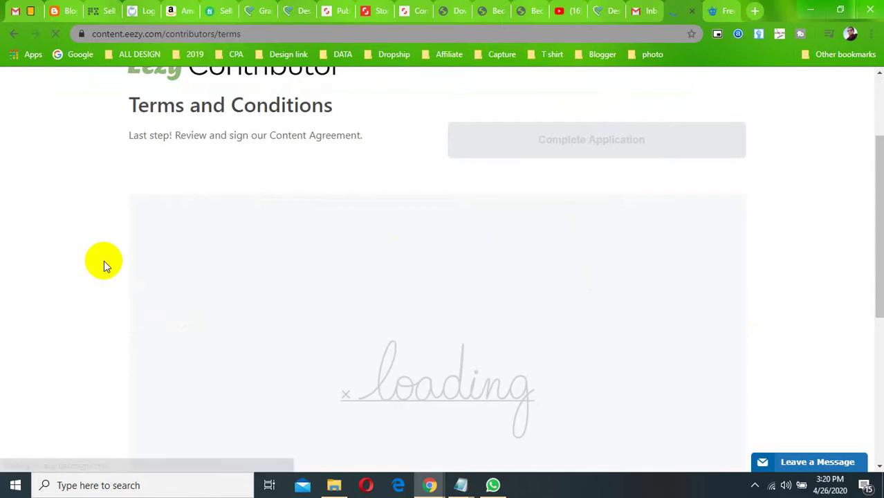
{"action": "left_click", "coordinate": [755, 485]}
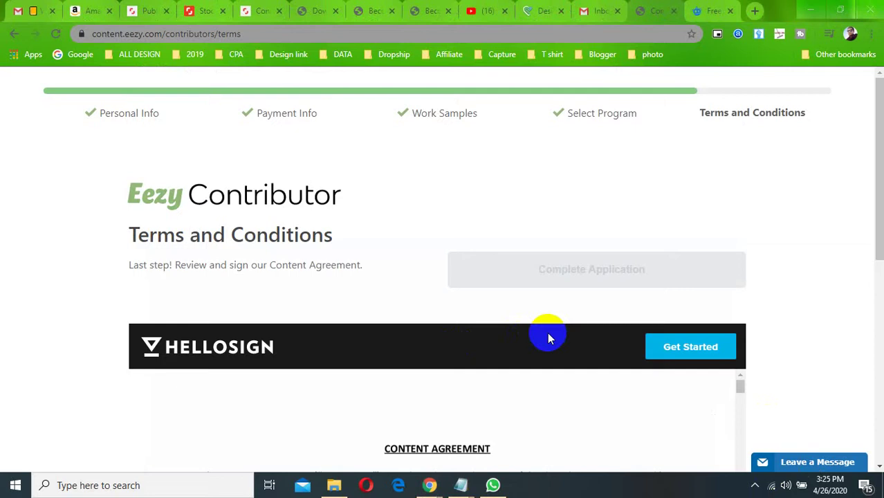
Step: Read through the Content Agreement from the prefilled contributor information to the signature and name fields at its end
{"action": "scroll", "coordinate": [482, 315], "scroll_direction": "down", "scroll_amount": 1}
{"action": "scroll", "coordinate": [479, 308], "scroll_direction": "down", "scroll_amount": 10}
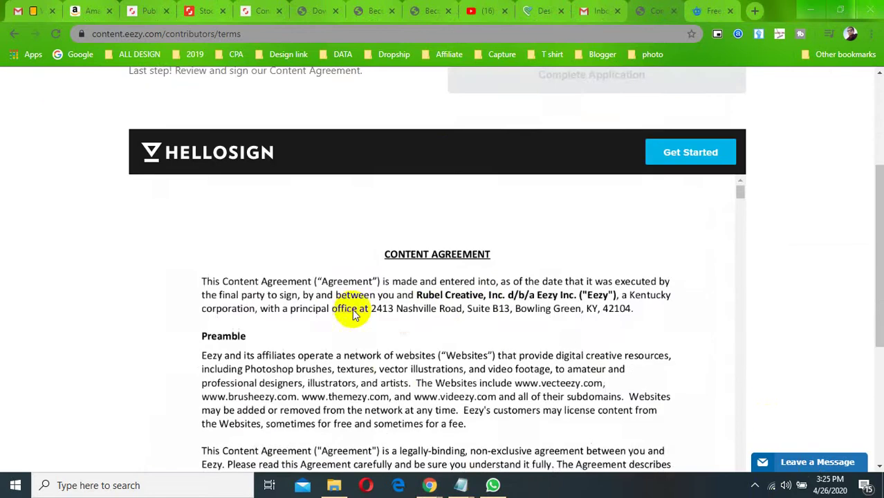
{"action": "scroll", "coordinate": [442, 292], "scroll_direction": "up", "scroll_amount": 2}
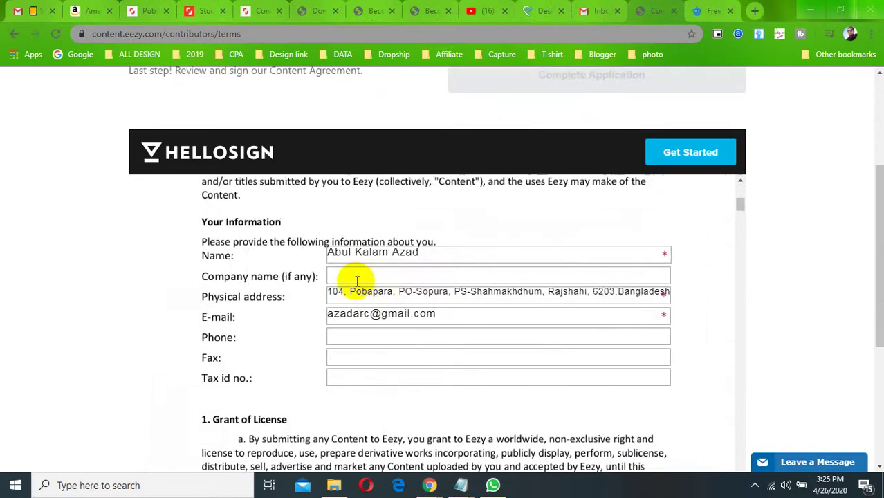
{"action": "scroll", "coordinate": [380, 320], "scroll_direction": "down", "scroll_amount": 15}
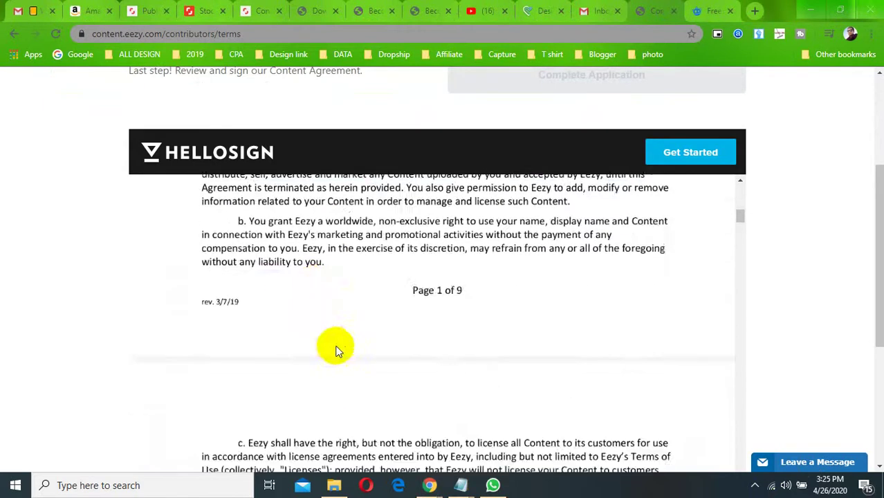
{"action": "scroll", "coordinate": [365, 350], "scroll_direction": "down", "scroll_amount": 15}
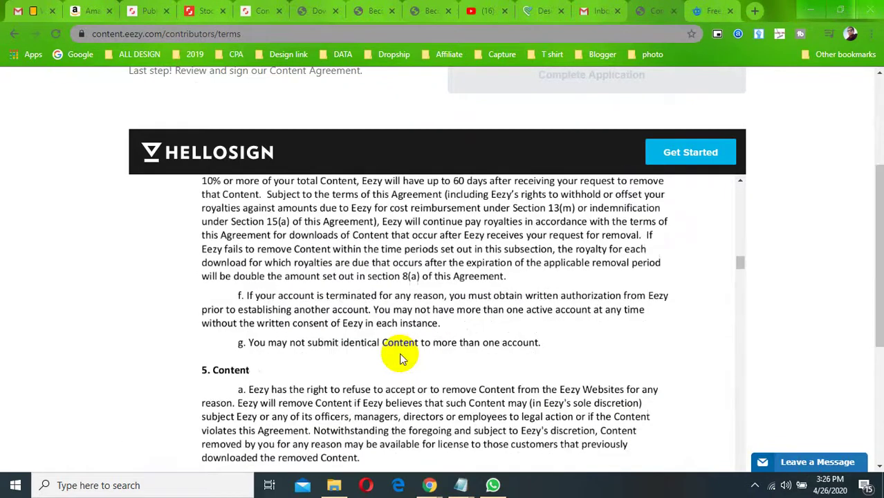
{"action": "scroll", "coordinate": [520, 350], "scroll_direction": "down", "scroll_amount": 15}
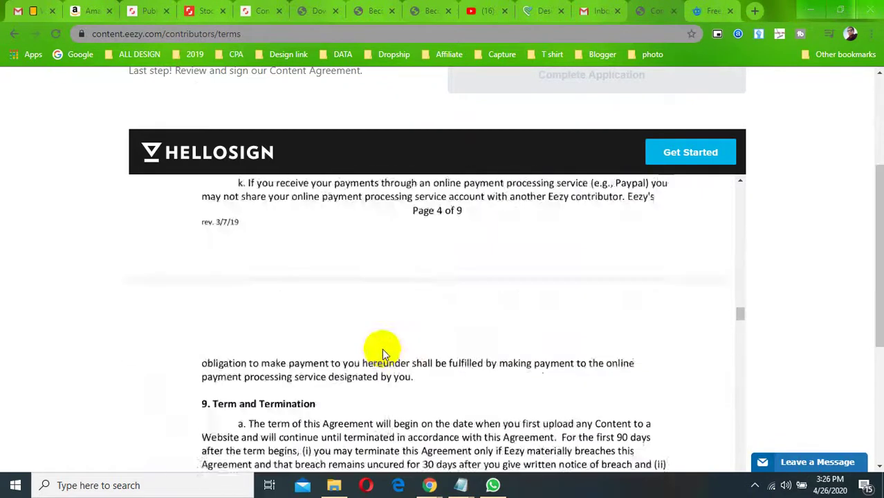
{"action": "scroll", "coordinate": [381, 352], "scroll_direction": "down", "scroll_amount": 15}
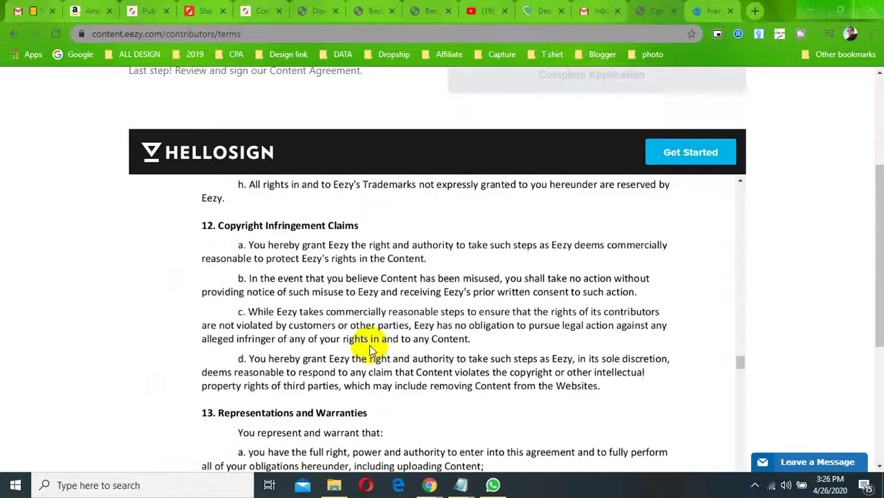
{"action": "scroll", "coordinate": [368, 344], "scroll_direction": "down", "scroll_amount": 15}
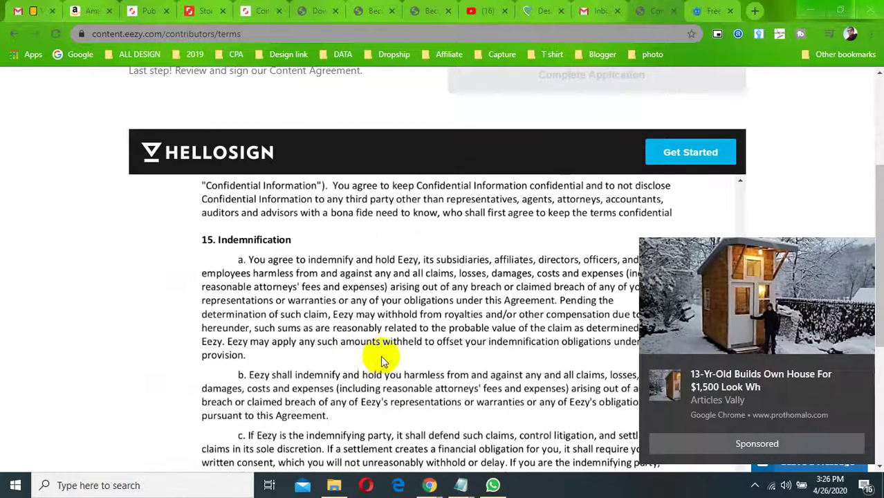
{"action": "left_click", "coordinate": [863, 370]}
{"action": "scroll", "coordinate": [391, 338], "scroll_direction": "down", "scroll_amount": 20}
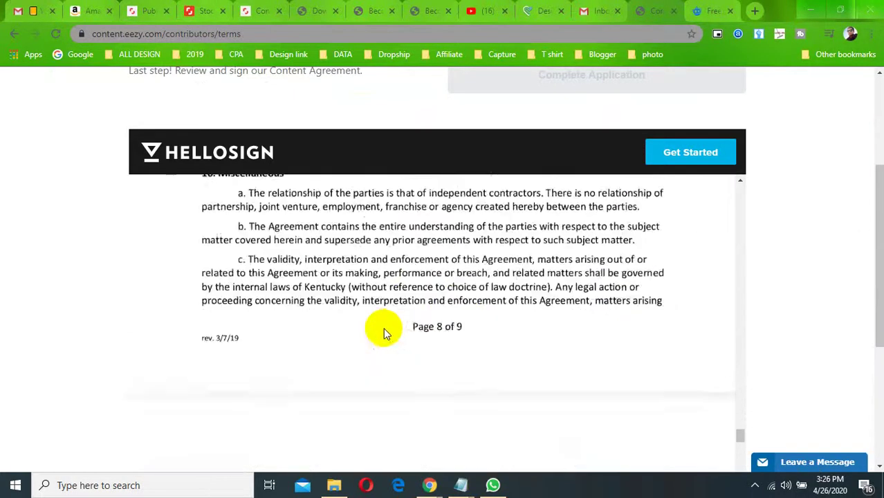
{"action": "scroll", "coordinate": [385, 329], "scroll_direction": "down", "scroll_amount": 3}
{"action": "scroll", "coordinate": [361, 317], "scroll_direction": "up", "scroll_amount": 4}
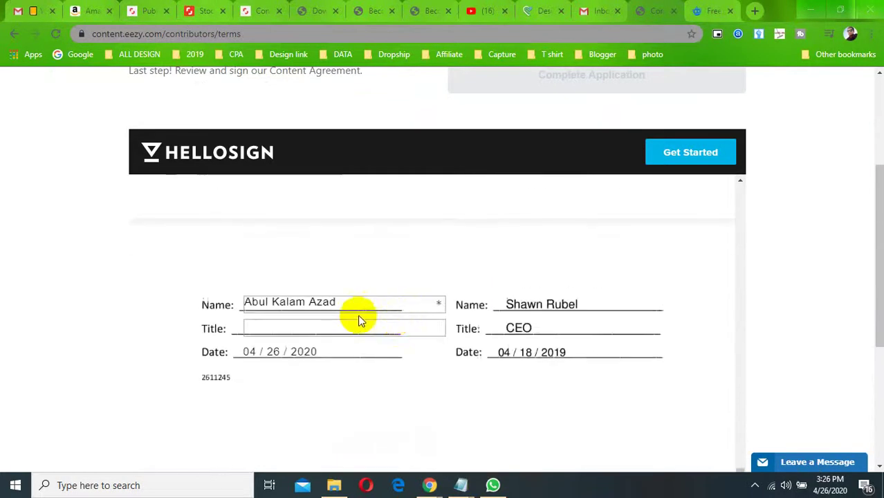
{"action": "scroll", "coordinate": [395, 329], "scroll_direction": "down", "scroll_amount": 1}
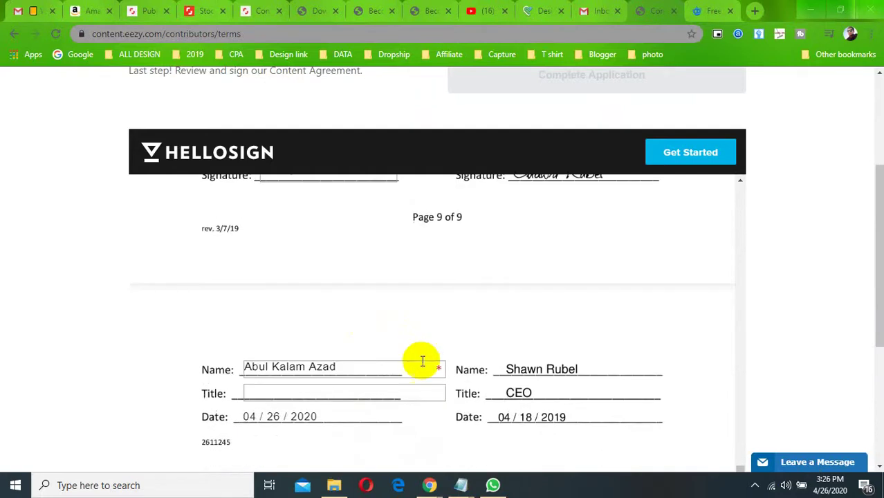
Step: Open the contributor's signature field on page 9 of the Content Agreement for drawing a signature
{"action": "left_click", "coordinate": [315, 365]}
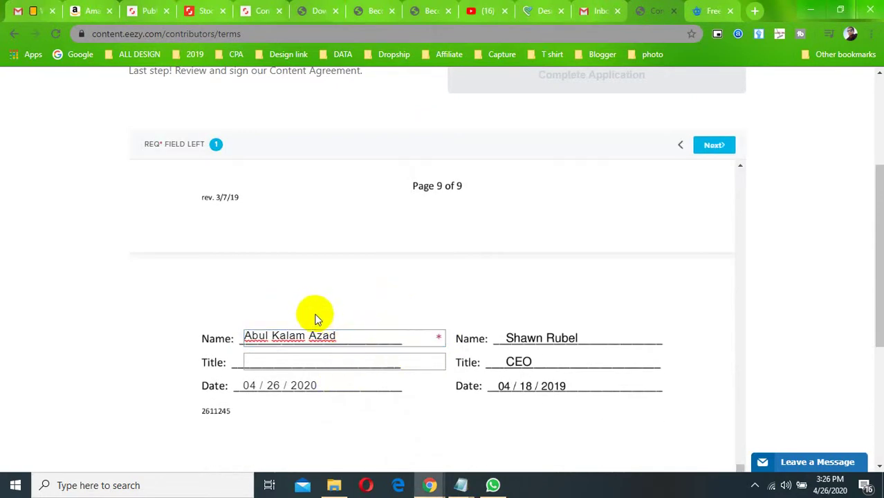
{"action": "scroll", "coordinate": [300, 325], "scroll_direction": "up", "scroll_amount": 2}
{"action": "left_click", "coordinate": [355, 274]}
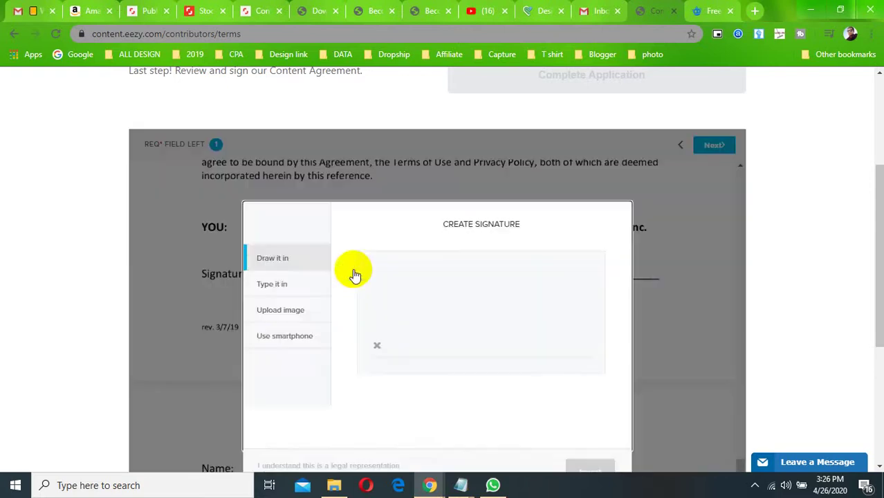
{"action": "left_click", "coordinate": [448, 296]}
{"action": "mouse_move", "coordinate": [434, 331]}
{"action": "left_mouse_down"}
{"action": "mouse_move", "coordinate": [448, 292]}
{"action": "mouse_move", "coordinate": [471, 332]}
{"action": "mouse_move", "coordinate": [479, 312]}
{"action": "mouse_move", "coordinate": [510, 317]}
{"action": "mouse_move", "coordinate": [496, 332]}
{"action": "mouse_move", "coordinate": [488, 325]}
{"action": "mouse_move", "coordinate": [515, 330]}
{"action": "left_mouse_up"}
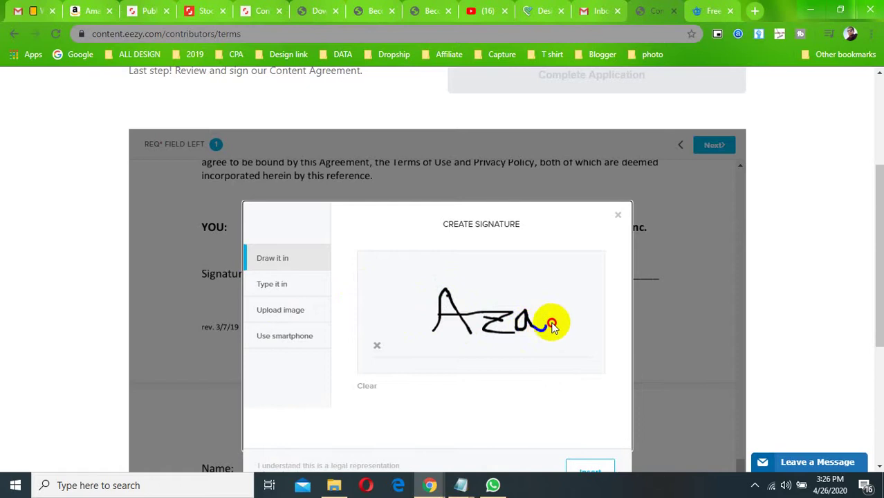
{"action": "mouse_move", "coordinate": [552, 325]}
{"action": "left_mouse_down"}
{"action": "mouse_move", "coordinate": [558, 288]}
{"action": "mouse_move", "coordinate": [556, 335]}
{"action": "left_mouse_up"}
{"action": "left_click", "coordinate": [367, 387]}
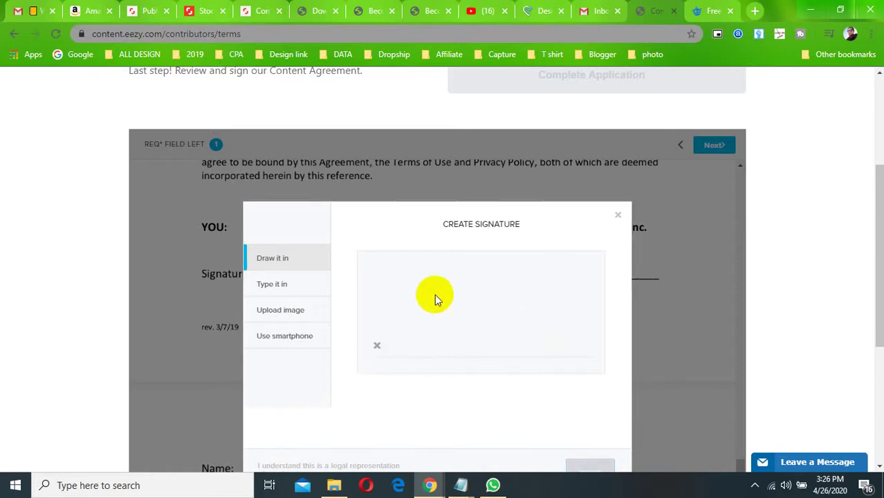
{"action": "mouse_move", "coordinate": [429, 306]}
{"action": "left_mouse_down"}
{"action": "mouse_move", "coordinate": [450, 271]}
{"action": "mouse_move", "coordinate": [469, 312]}
{"action": "mouse_move", "coordinate": [533, 302]}
{"action": "mouse_move", "coordinate": [541, 339]}
{"action": "mouse_move", "coordinate": [537, 301]}
{"action": "mouse_move", "coordinate": [599, 267]}
{"action": "mouse_move", "coordinate": [557, 306]}
{"action": "mouse_move", "coordinate": [585, 325]}
{"action": "left_mouse_up"}
{"action": "left_click", "coordinate": [366, 385]}
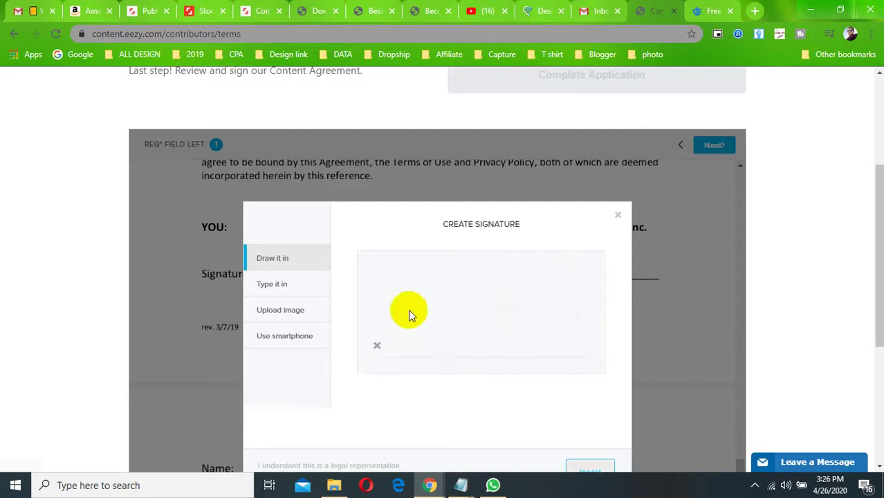
Step: Draw the contributor's handwritten signature and insert it into the Content Agreement
{"action": "mouse_move", "coordinate": [422, 268]}
{"action": "left_mouse_down"}
{"action": "mouse_move", "coordinate": [410, 312]}
{"action": "mouse_move", "coordinate": [420, 263]}
{"action": "mouse_move", "coordinate": [456, 321]}
{"action": "mouse_move", "coordinate": [436, 281]}
{"action": "mouse_move", "coordinate": [487, 286]}
{"action": "mouse_move", "coordinate": [498, 312]}
{"action": "mouse_move", "coordinate": [518, 289]}
{"action": "mouse_move", "coordinate": [519, 297]}
{"action": "mouse_move", "coordinate": [566, 315]}
{"action": "left_mouse_up"}
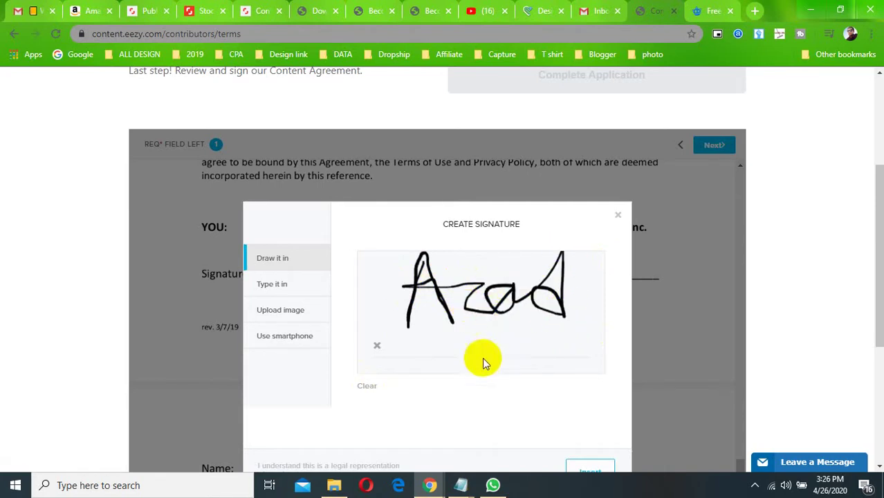
{"action": "scroll", "coordinate": [485, 342], "scroll_direction": "down", "scroll_amount": 2}
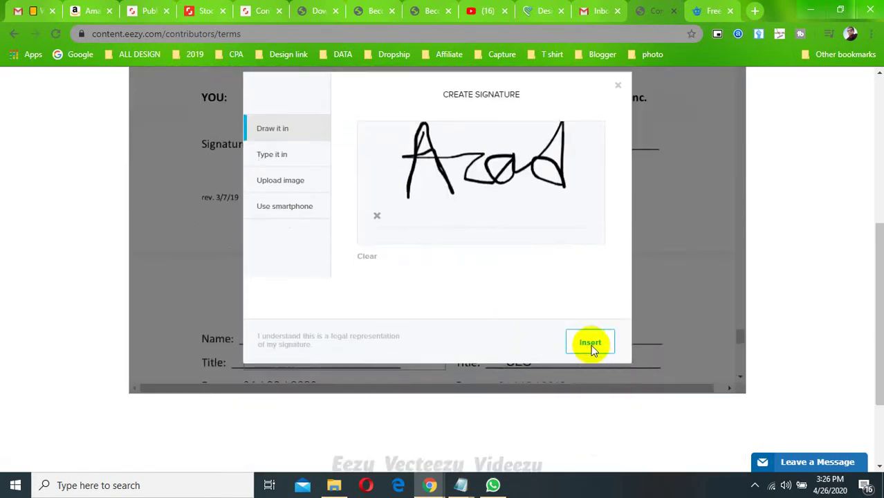
{"action": "left_click", "coordinate": [590, 344]}
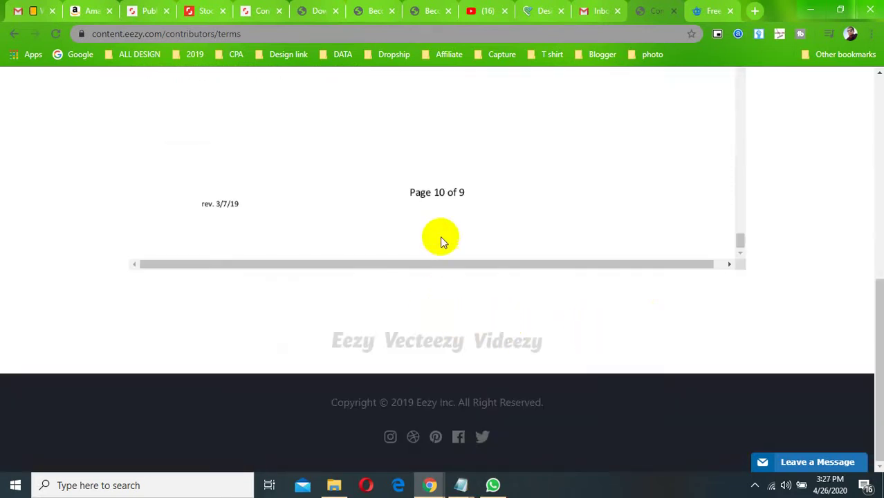
Step: Finish the agreement's required fields, review the document and agree to be legally bound by it
{"action": "scroll", "coordinate": [680, 242], "scroll_direction": "up", "scroll_amount": 8}
{"action": "scroll", "coordinate": [752, 274], "scroll_direction": "down", "scroll_amount": 3}
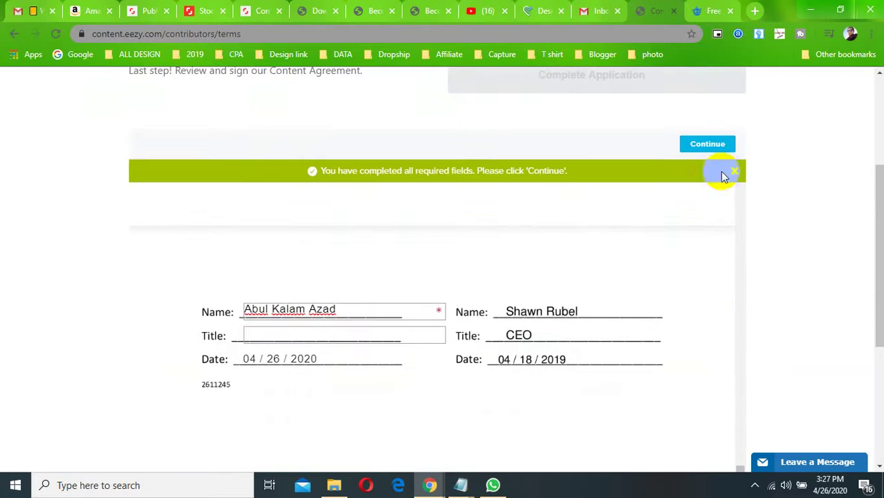
{"action": "left_click", "coordinate": [712, 146]}
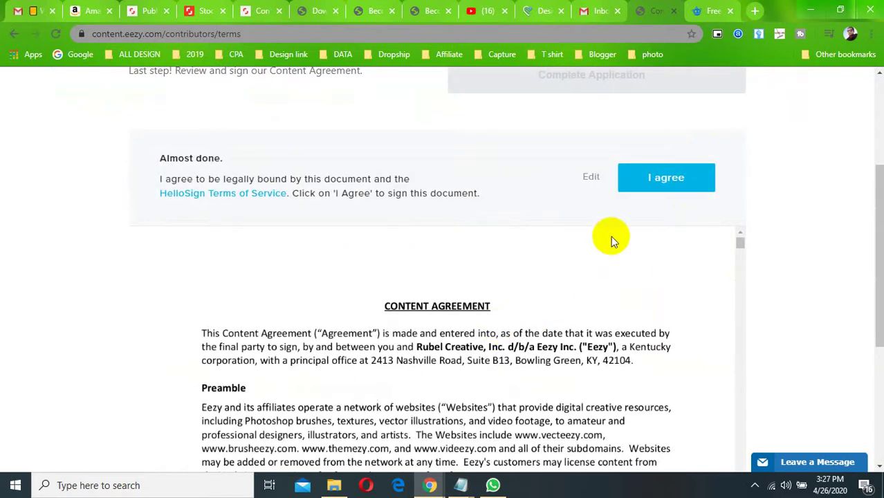
{"action": "scroll", "coordinate": [500, 276], "scroll_direction": "down", "scroll_amount": 12}
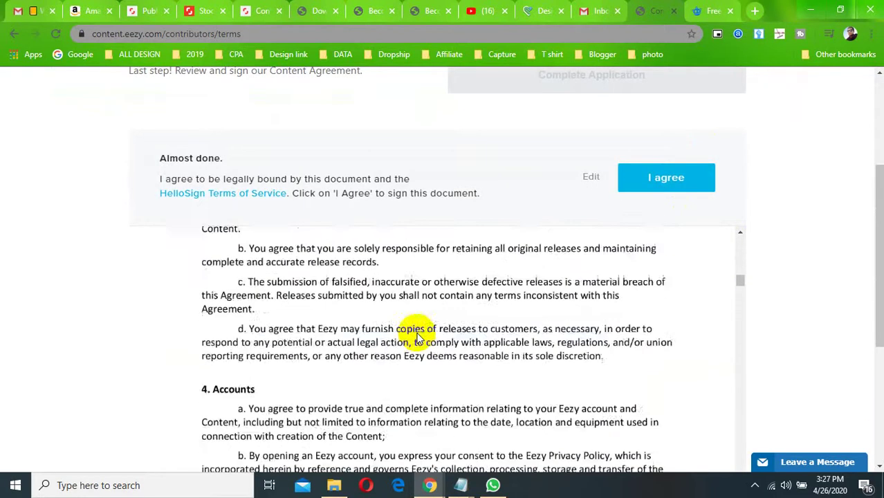
{"action": "scroll", "coordinate": [417, 339], "scroll_direction": "down", "scroll_amount": 10}
{"action": "left_click", "coordinate": [668, 116]}
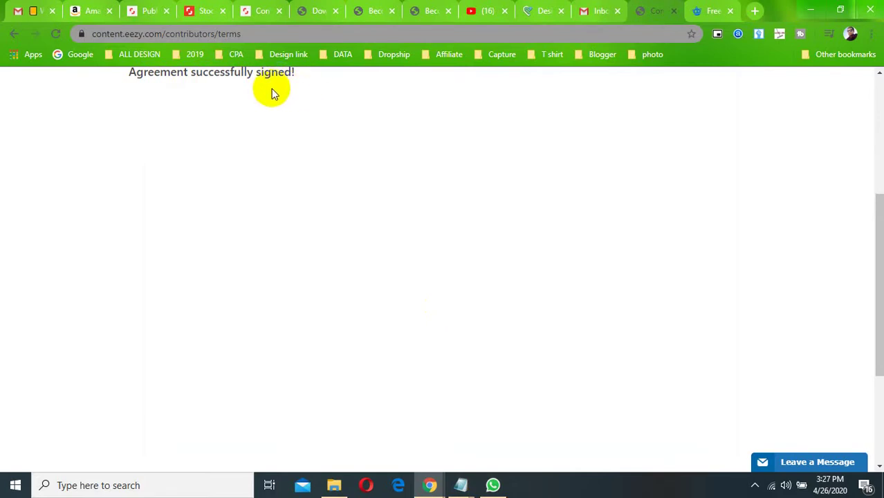
{"action": "scroll", "coordinate": [289, 173], "scroll_direction": "up", "scroll_amount": 3}
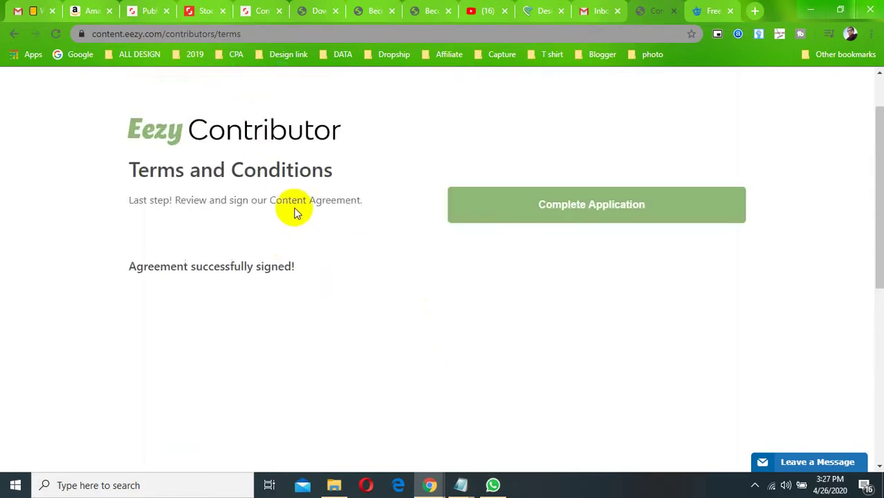
{"action": "scroll", "coordinate": [437, 247], "scroll_direction": "up", "scroll_amount": 1}
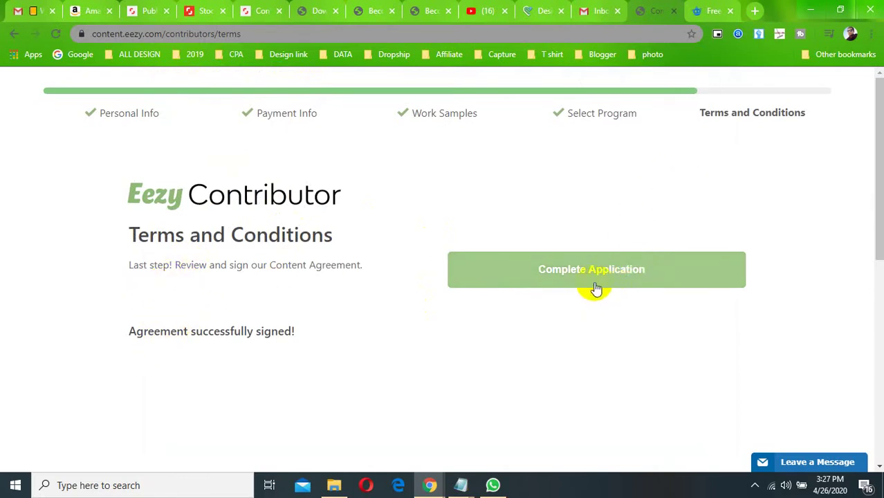
Step: Complete the Eezy contributor application and look over the submission confirmation page
{"action": "left_click", "coordinate": [529, 276]}
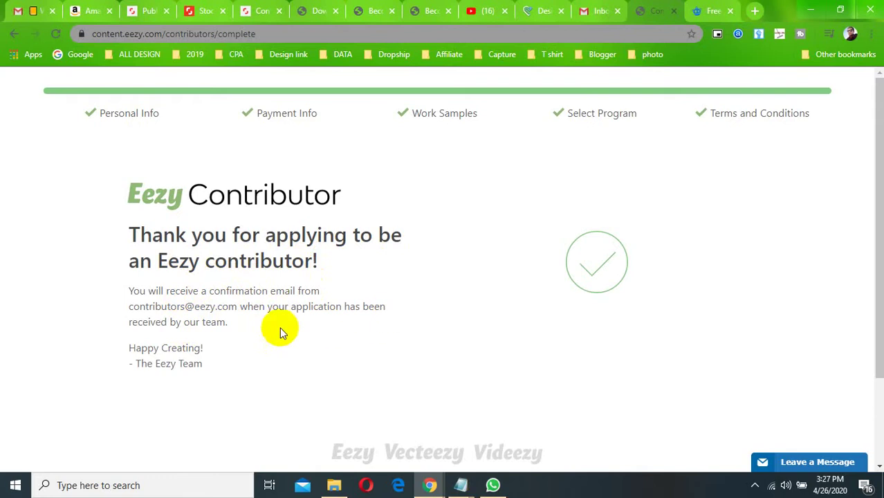
{"action": "scroll", "coordinate": [188, 356], "scroll_direction": "down", "scroll_amount": 3}
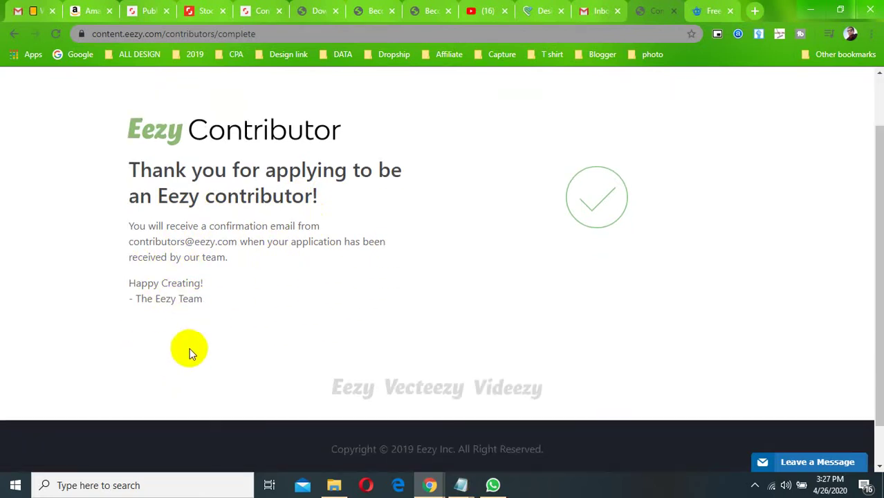
{"action": "scroll", "coordinate": [566, 206], "scroll_direction": "up", "scroll_amount": 3}
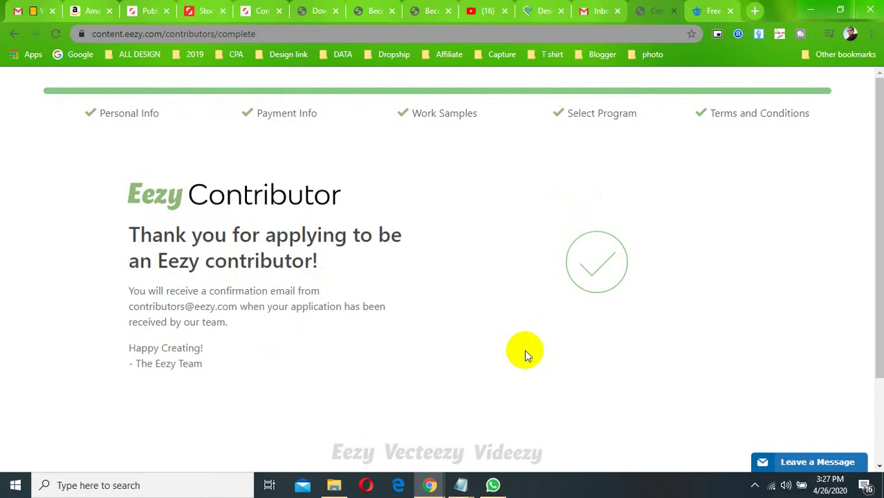
{"action": "left_click", "coordinate": [755, 485]}
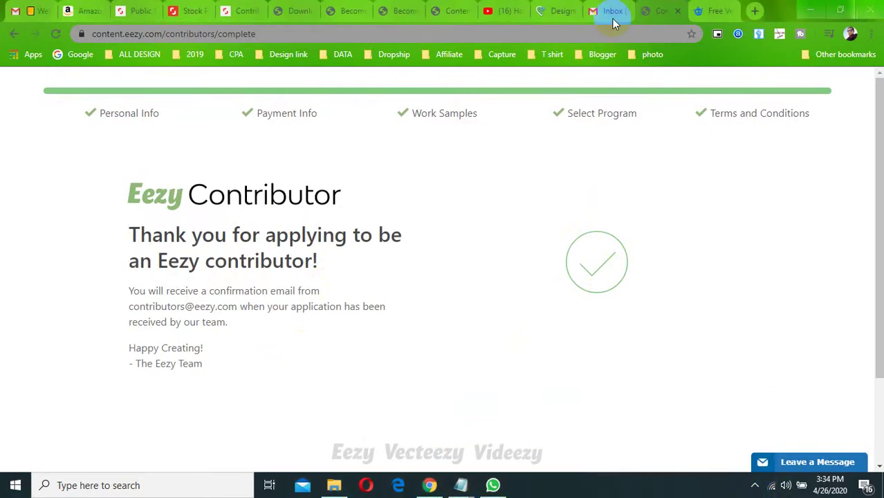
Step: Switch to the Gmail inbox, open the "Thank you for applying!" email from Eezy Contributors and read it through
{"action": "left_click", "coordinate": [561, 11]}
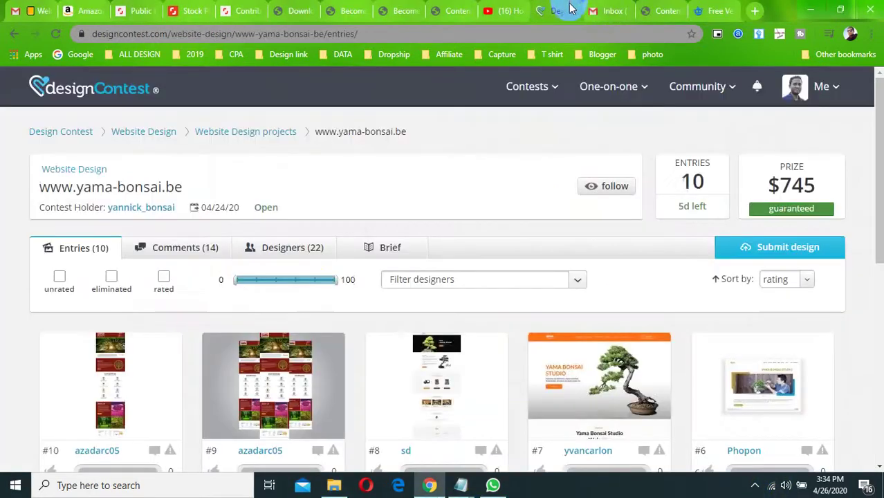
{"action": "left_click", "coordinate": [601, 11]}
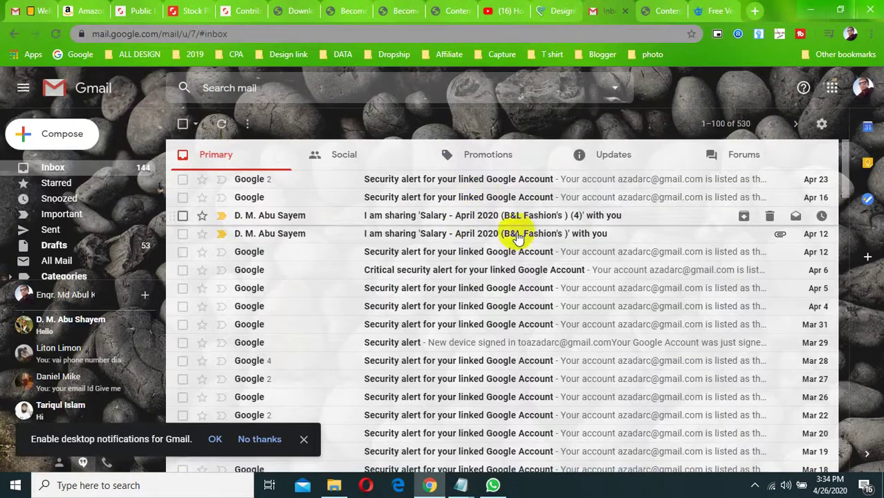
{"action": "left_click", "coordinate": [487, 159]}
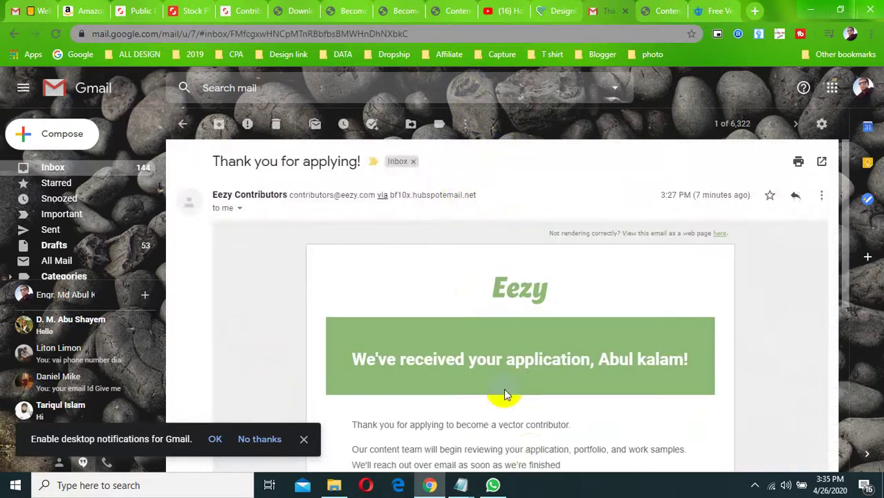
{"action": "scroll", "coordinate": [507, 373], "scroll_direction": "down", "scroll_amount": 2}
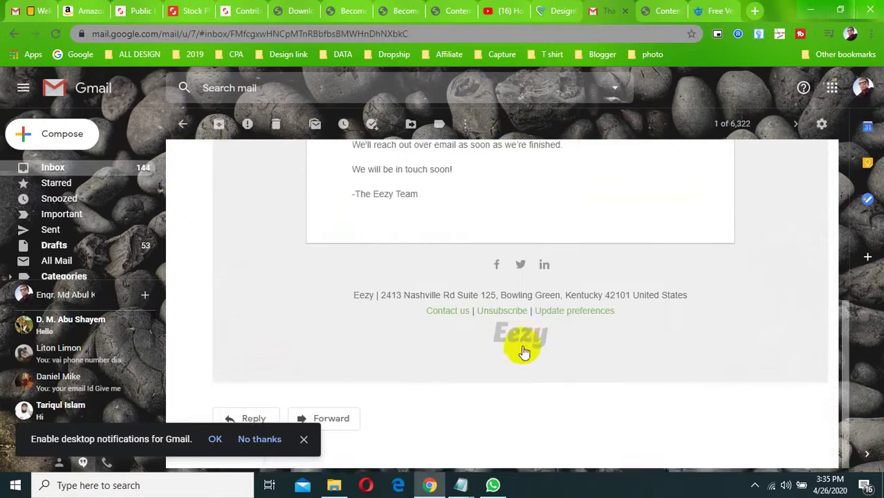
{"action": "scroll", "coordinate": [527, 339], "scroll_direction": "down", "scroll_amount": 3}
{"action": "scroll", "coordinate": [461, 367], "scroll_direction": "up", "scroll_amount": 5}
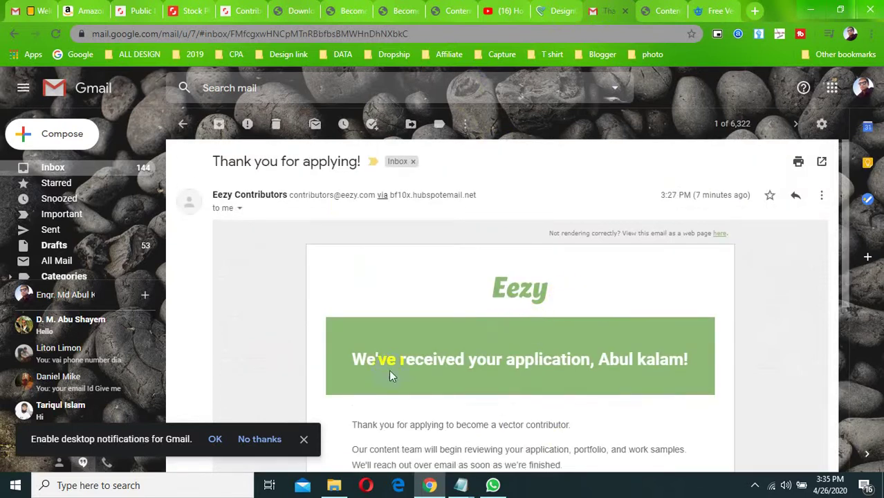
{"action": "scroll", "coordinate": [452, 354], "scroll_direction": "down", "scroll_amount": 5}
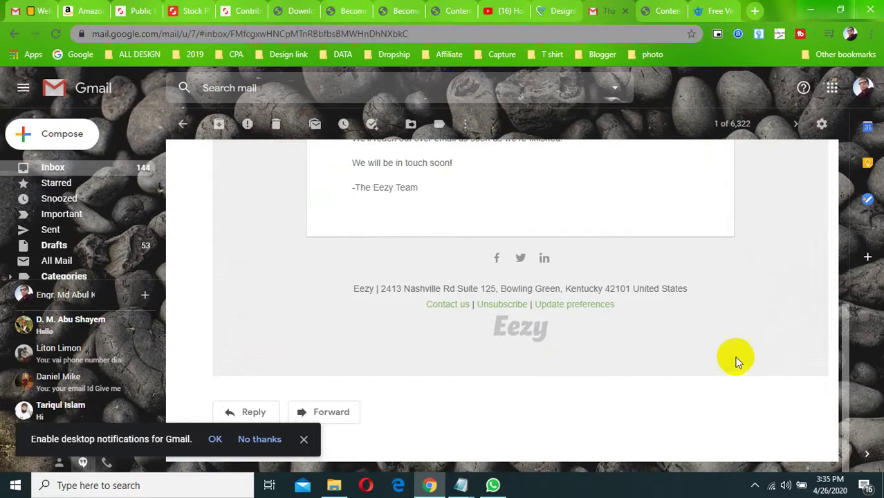
{"action": "left_click", "coordinate": [754, 486]}
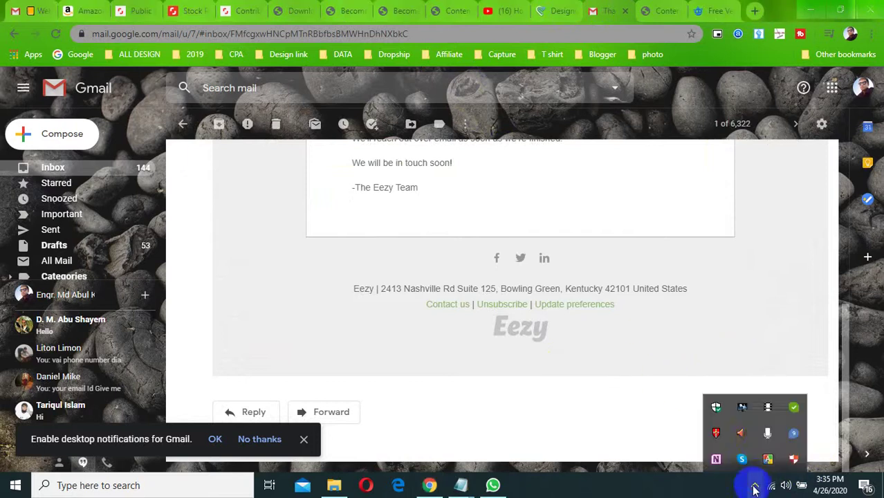